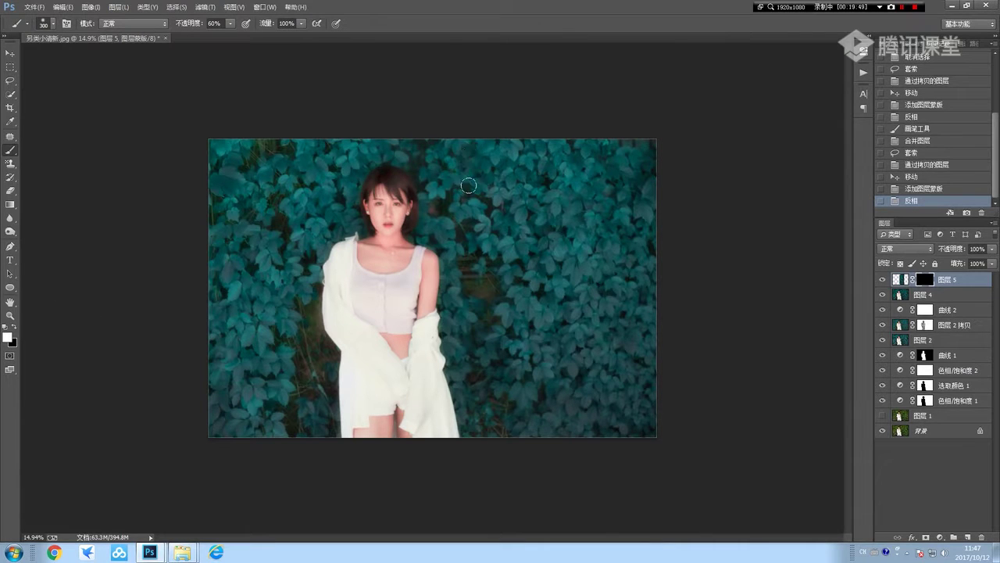
- Paint white over the leaf seam on 图层 5's mask, then stamp visible layers into 图层 6
left_click(482, 211)
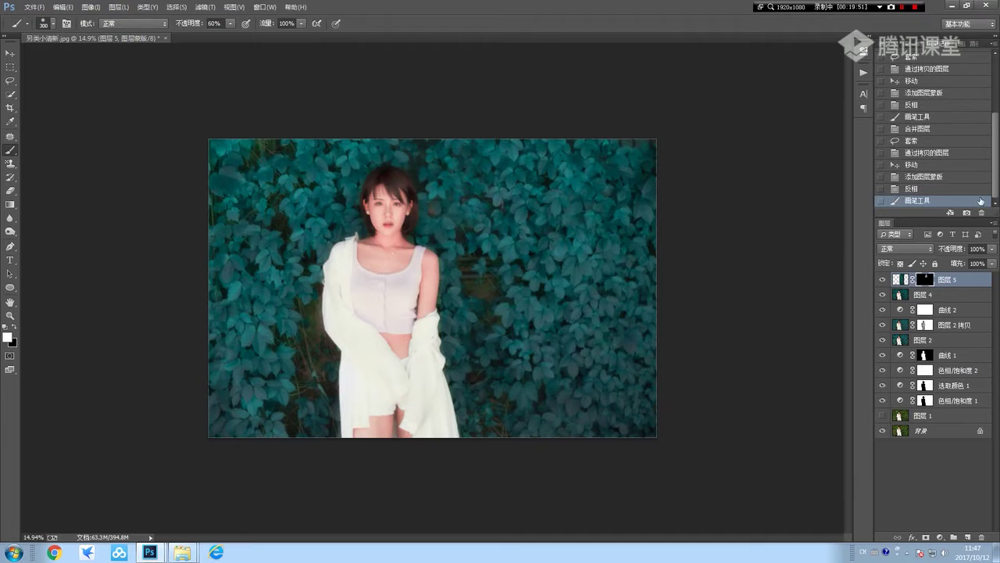
key("ctrl+z")
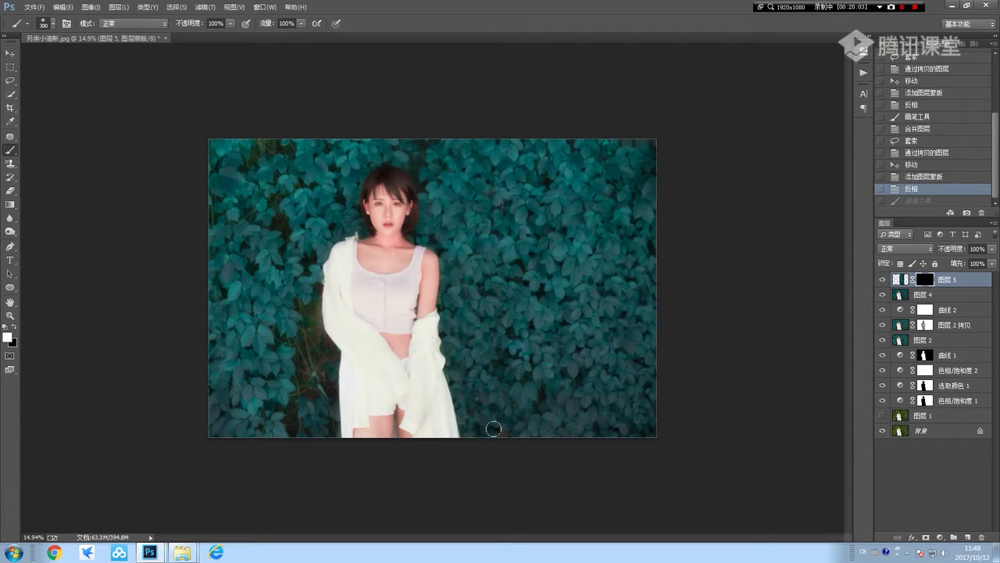
left_click_drag(502, 405, 503, 430)
left_click_drag(450, 250, 434, 195)
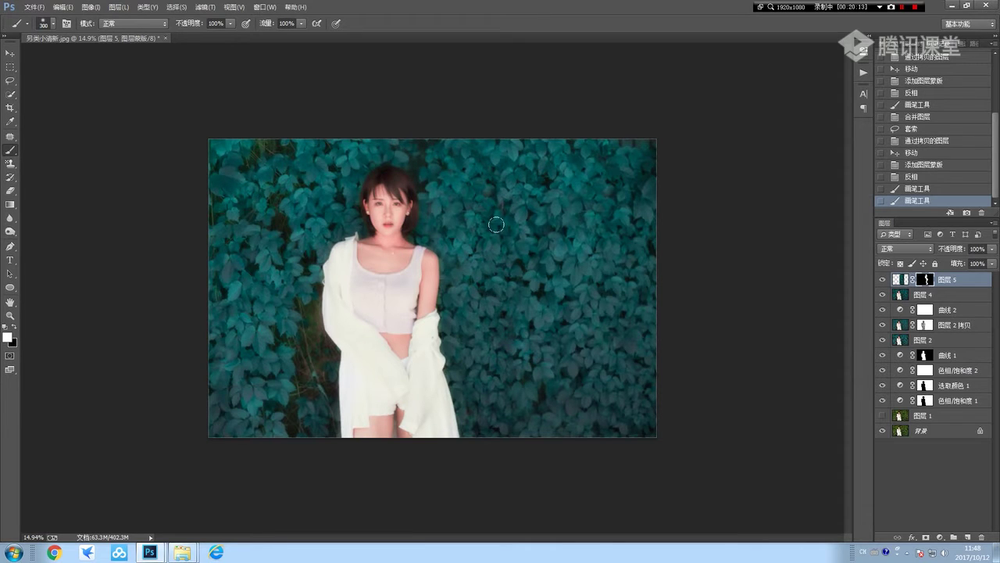
left_click_drag(496, 224, 470, 178)
scroll(509, 226, "up", 5)
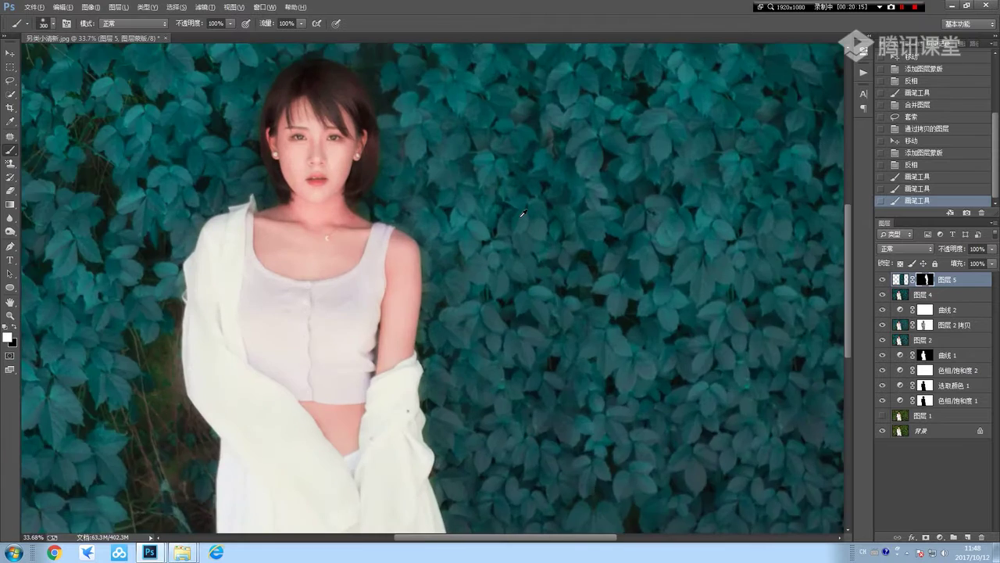
scroll(524, 193, "down", 5)
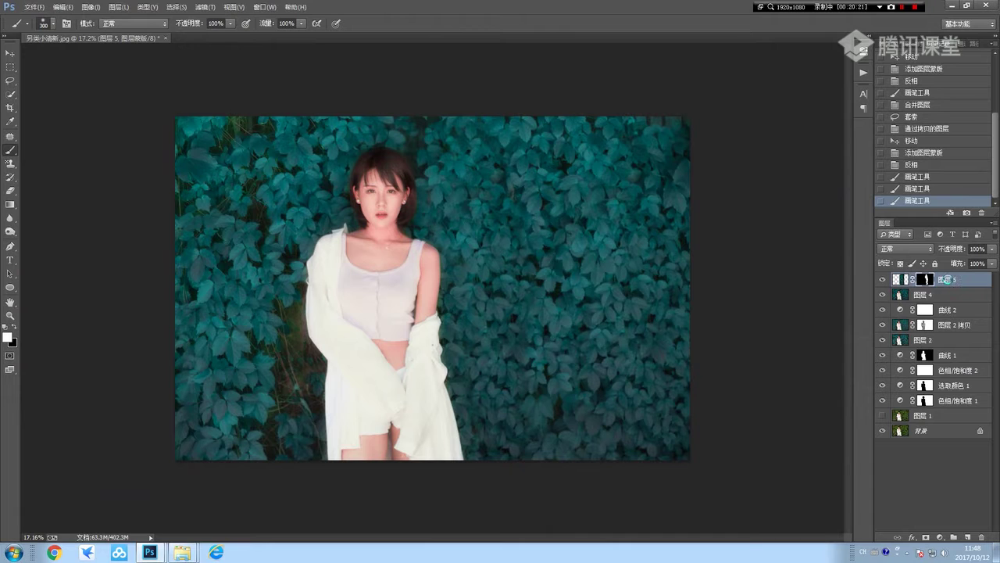
key("ctrl+alt+shift+e")
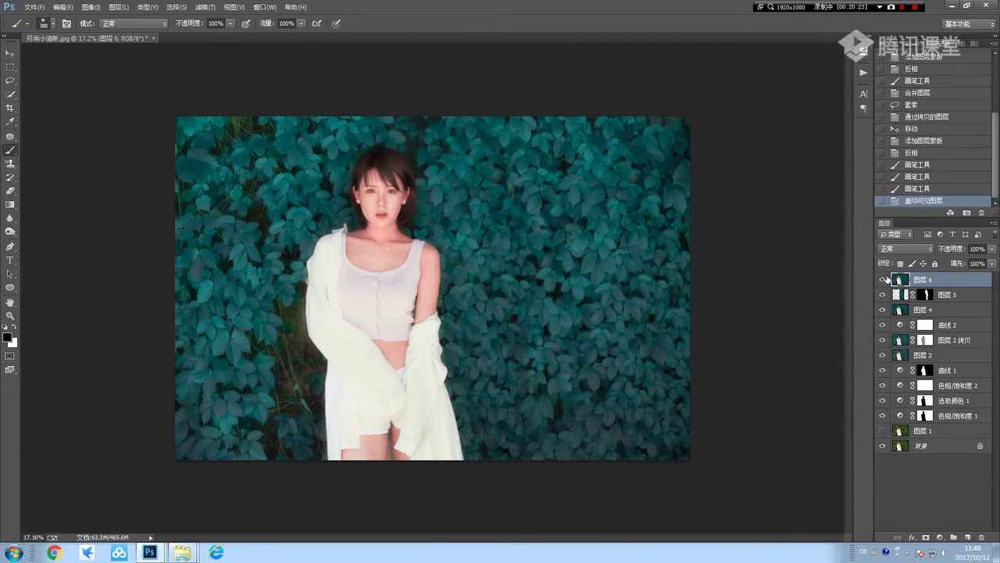
key("Delete")
key("m")
left_click_drag(703, 118, 476, 545)
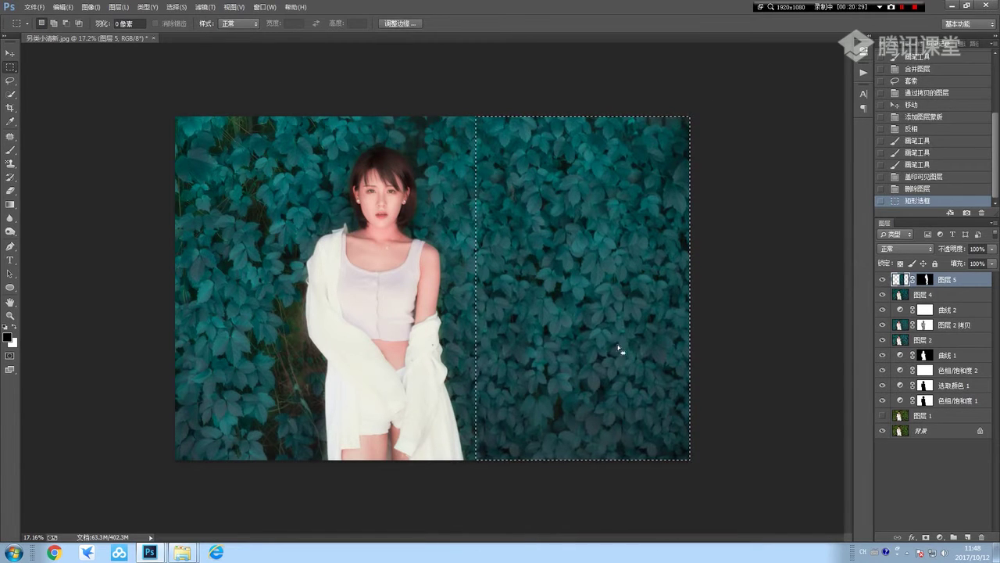
key("ctrl+j")
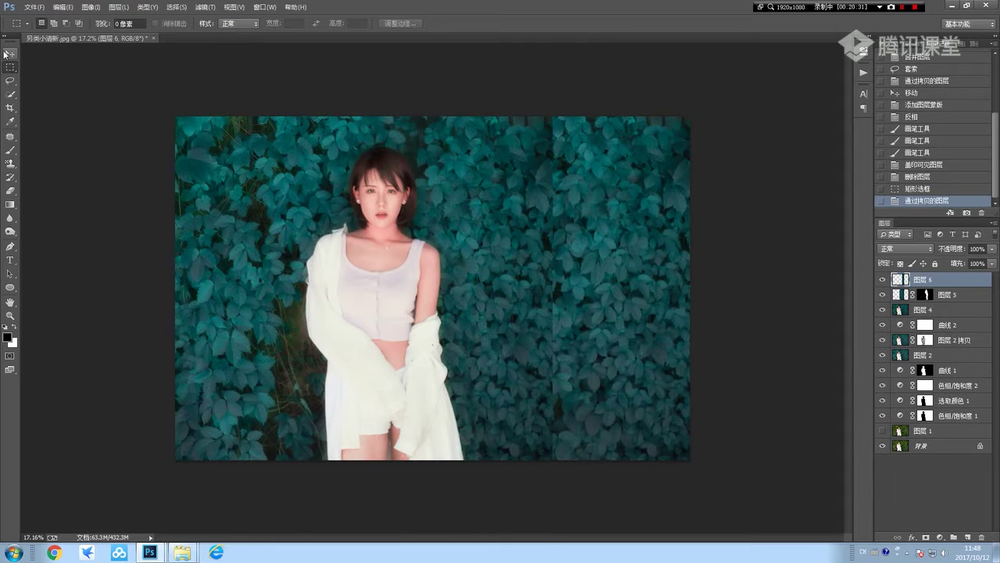
left_click(6, 53)
left_click_drag(551, 203, 594, 208)
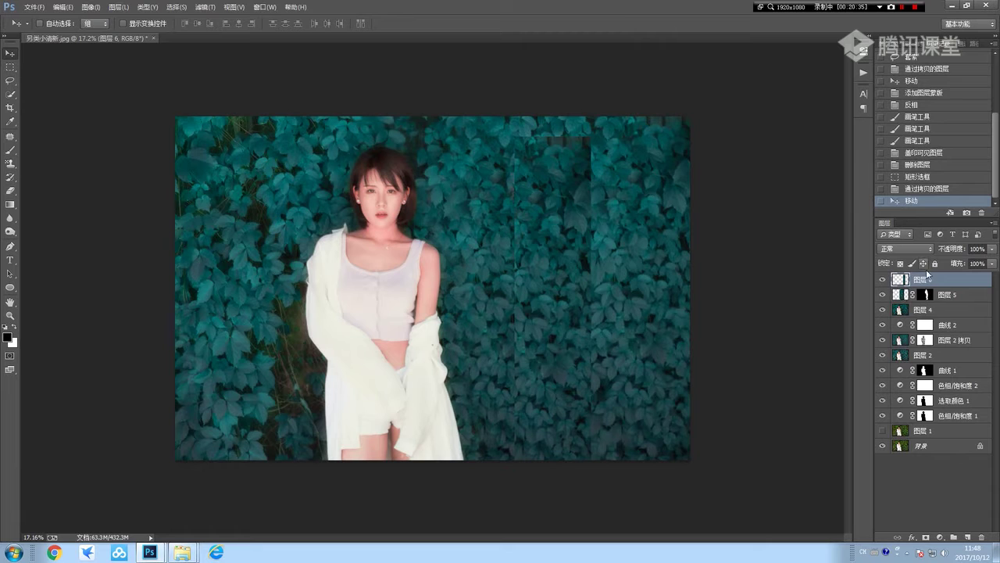
key("Delete")
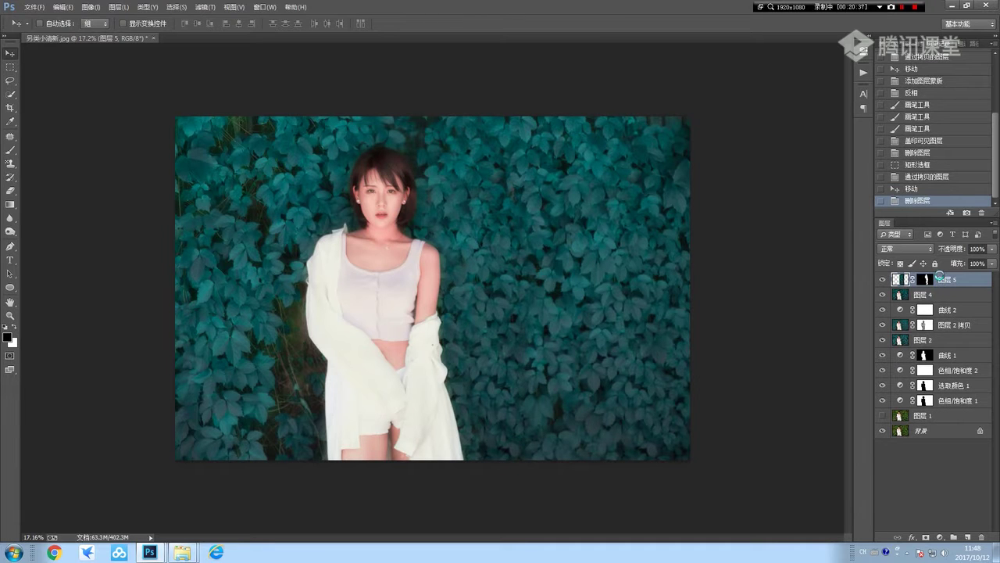
key("ctrl+shift+alt+e")
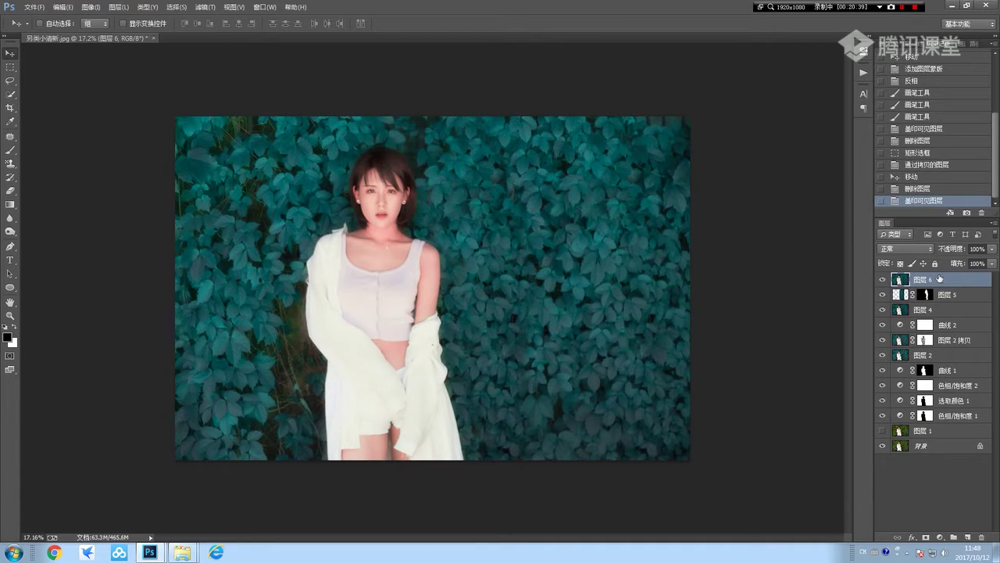
- Copy the right-side leaf wall to new layer 图层 7 and move it left over the woman
left_click(9, 68)
left_click_drag(714, 107, 472, 514)
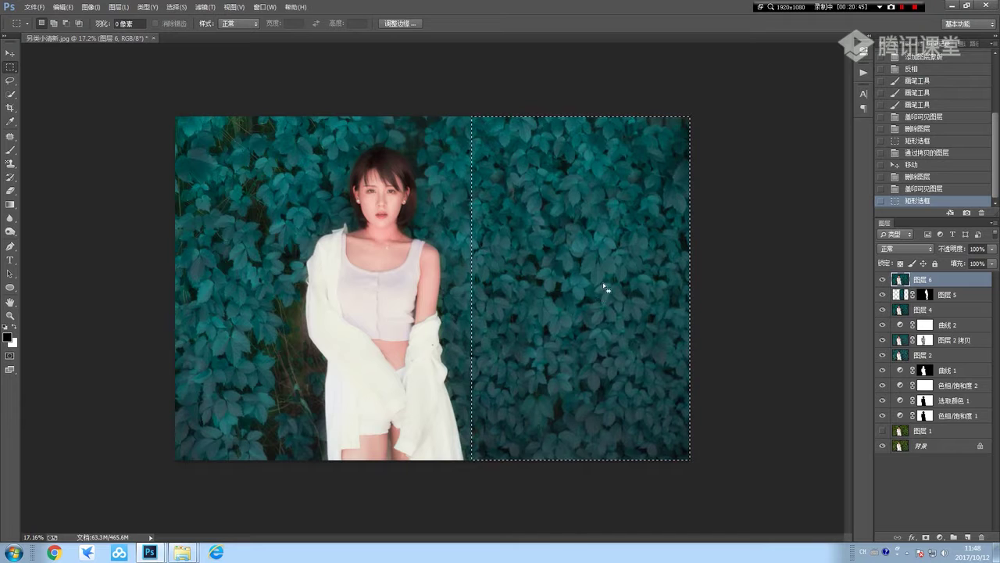
key("ctrl+j")
left_click(10, 52)
left_click_drag(555, 213, 263, 213)
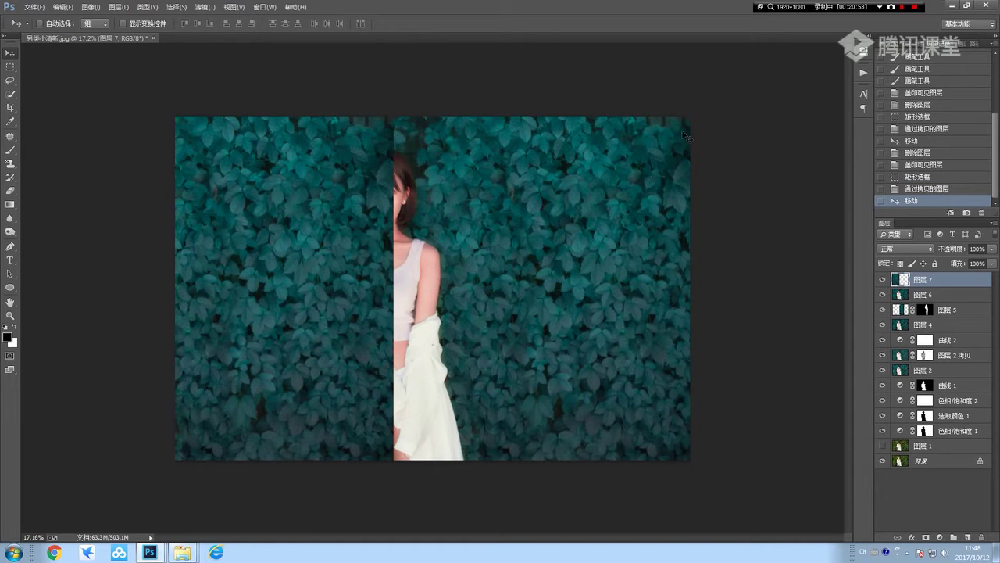
- Flip the copied leaf patch horizontally with Free Transform
left_click(10, 80)
right_click(302, 187)
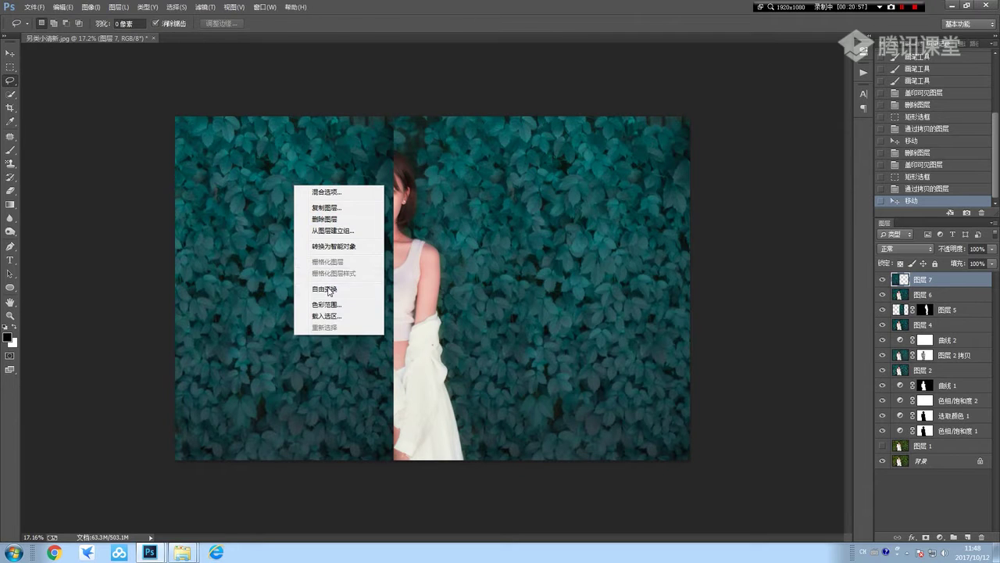
left_click(329, 289)
right_click(298, 196)
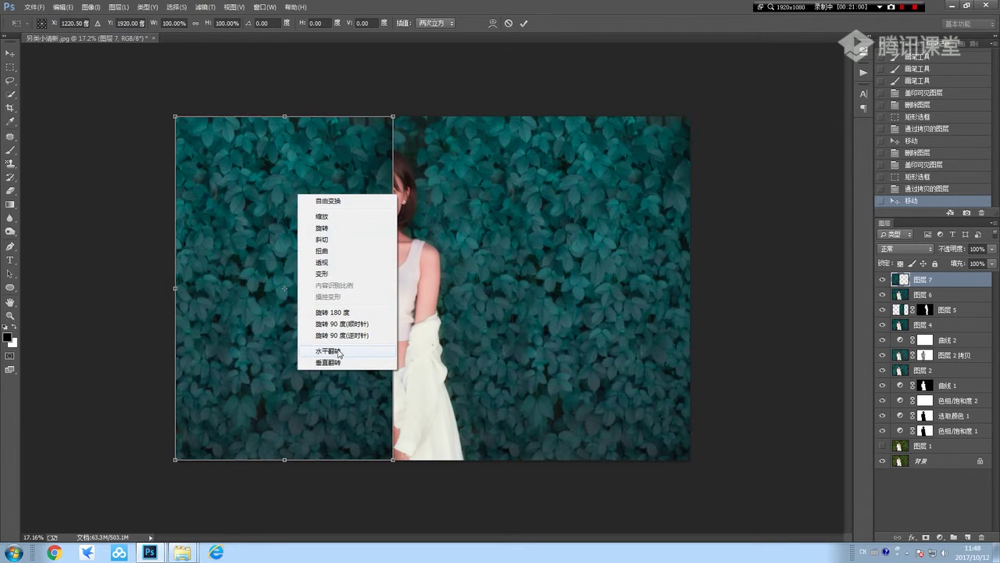
left_click(328, 351)
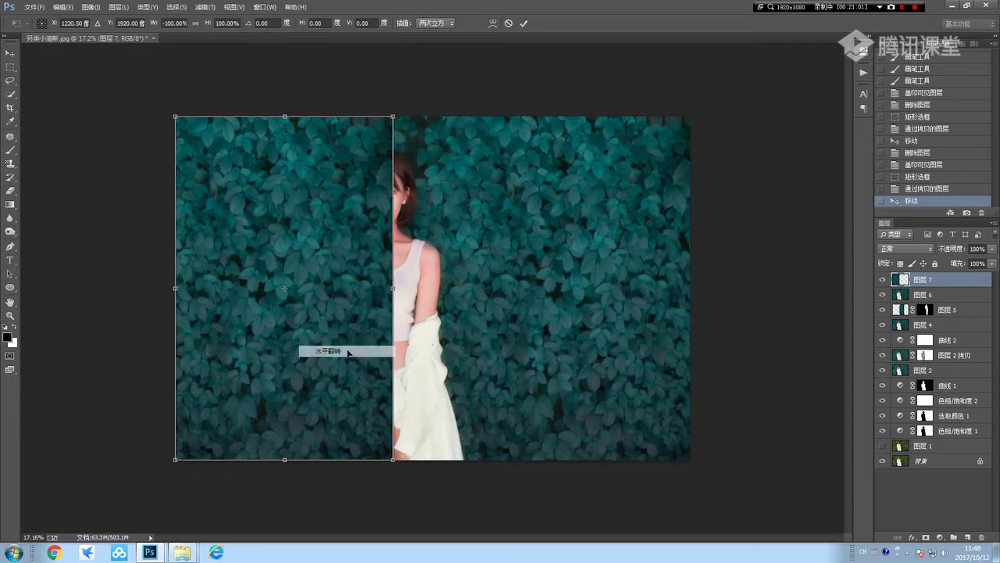
key("Return")
- Nudge the flipped leaves further left and add a layer mask to 图层 7
key("l")
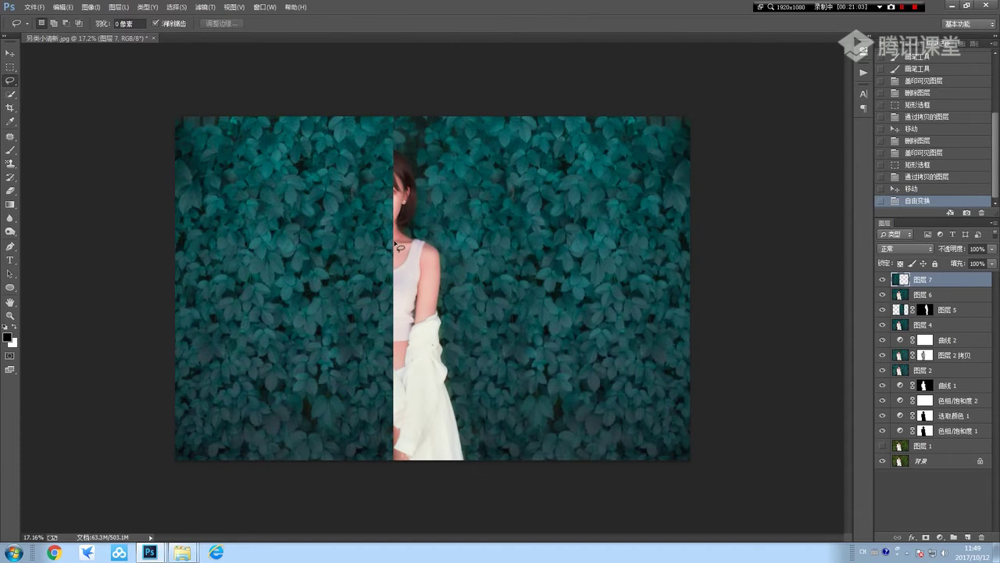
left_click(10, 53)
mouse_move(347, 227)
left_mouse_down()
mouse_move(309, 229)
mouse_move(324, 233)
left_mouse_up()
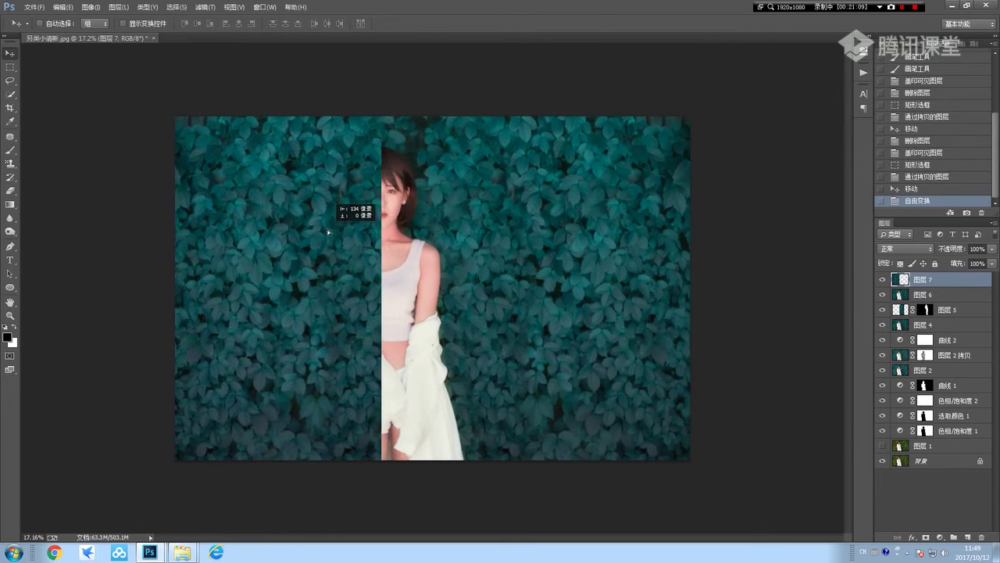
left_click_drag(323, 233, 316, 235)
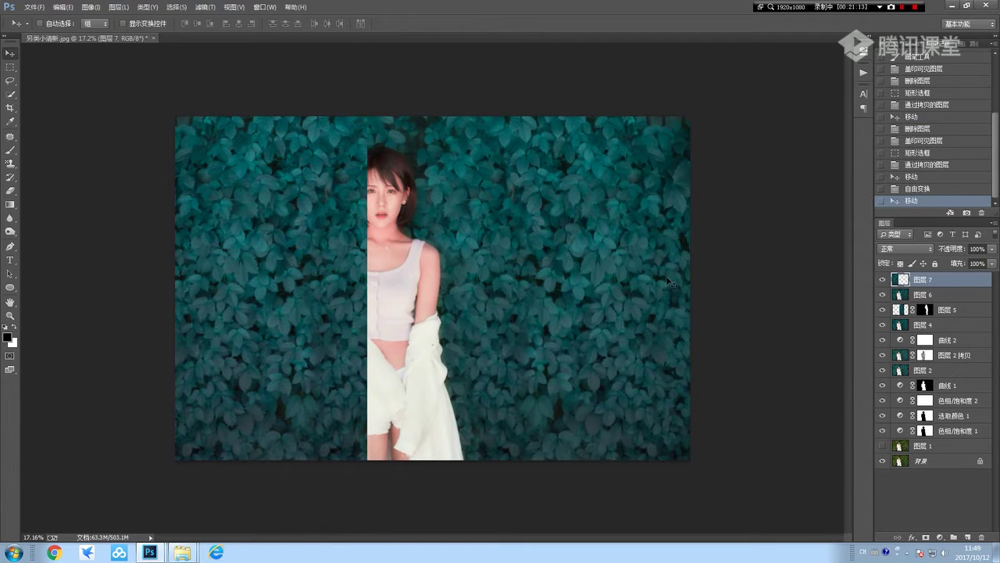
left_click(925, 538)
- Invert 图层 7's mask and paint white with a 300 brush to reveal leaves on the left background
key("ctrl+i")
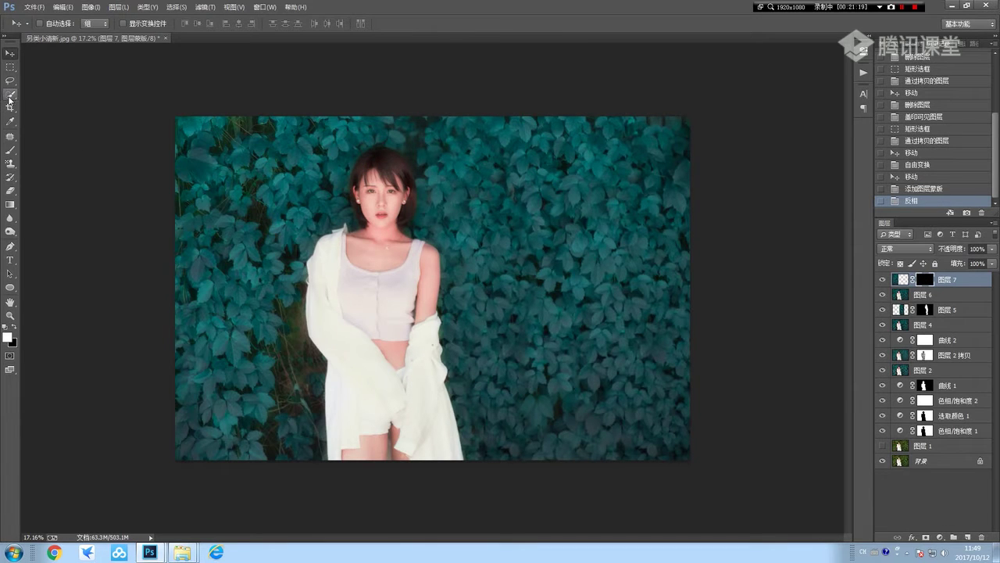
key("b")
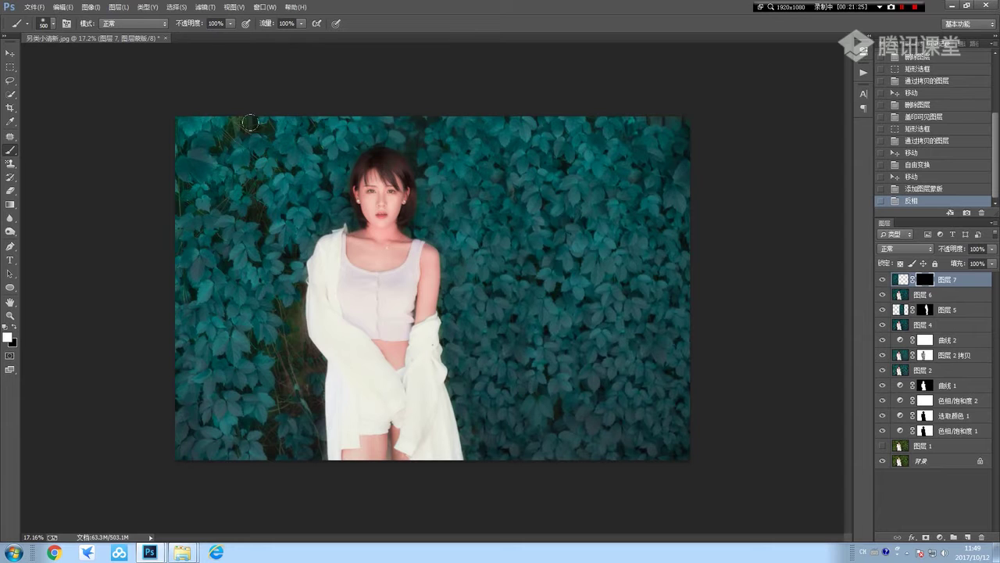
key("bracketleft")
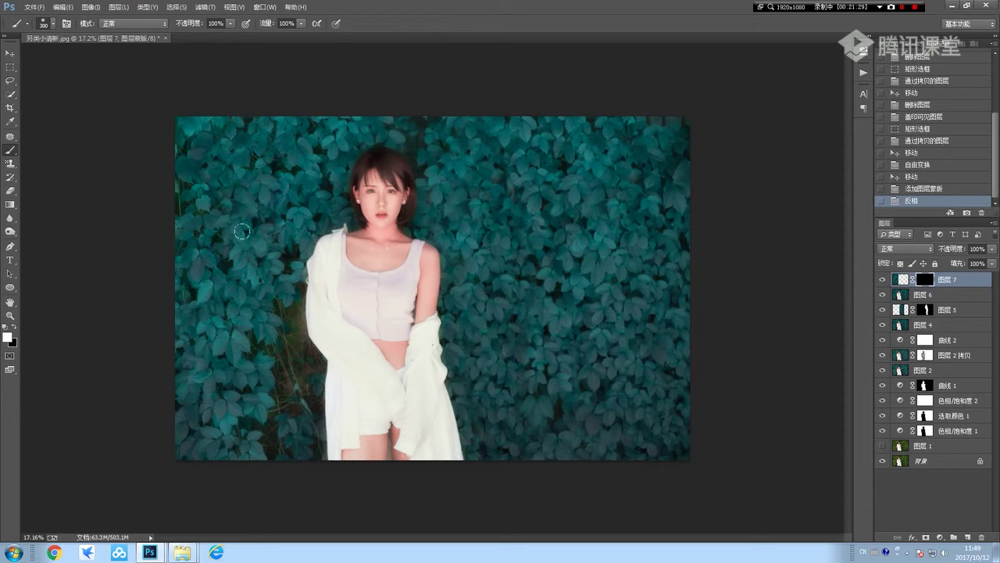
left_click_drag(205, 205, 188, 227)
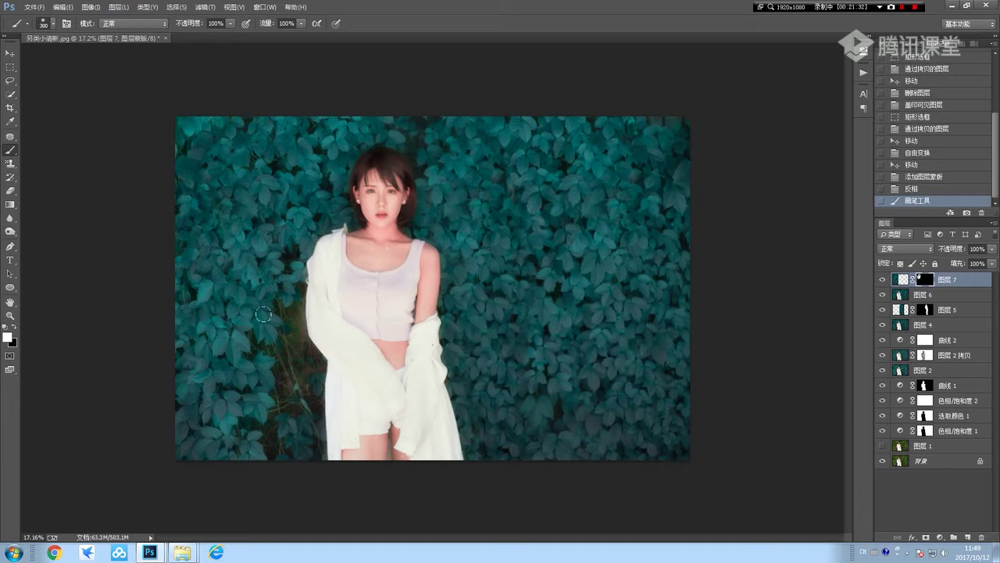
left_click_drag(264, 291, 184, 285)
mouse_move(305, 248)
left_mouse_down()
mouse_move(280, 270)
mouse_move(311, 448)
mouse_move(316, 241)
left_mouse_up()
- With a 400 brush, paint black to restore the shirt edge at the left shoulder
key("]")
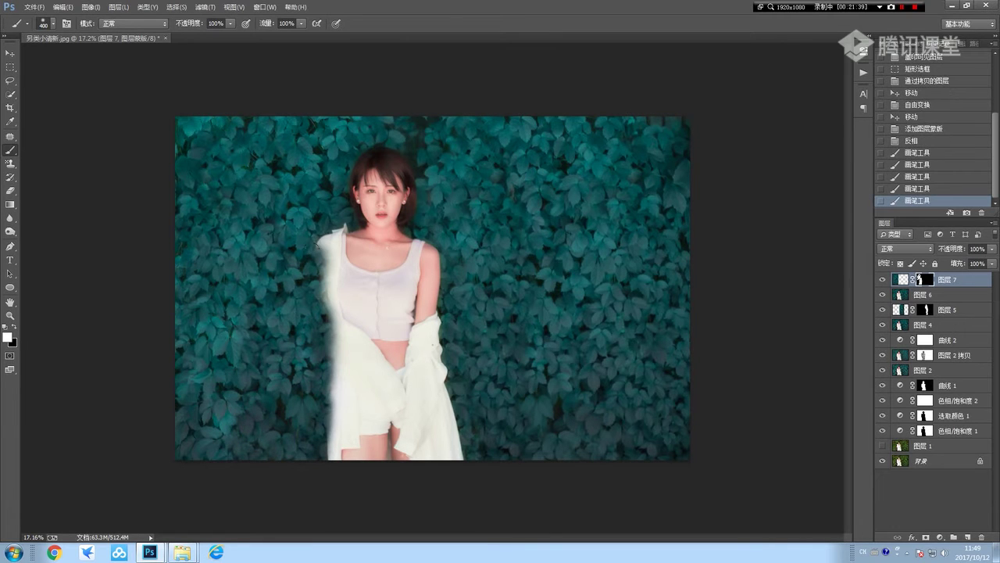
scroll(252, 347, "up", 2)
key("alt")
key("x")
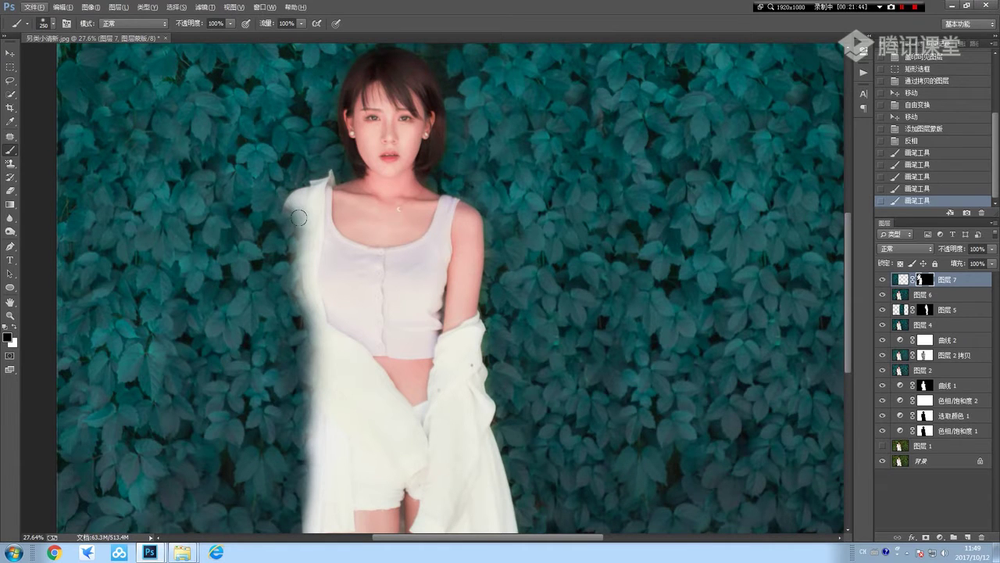
key("alt")
mouse_move(295, 212)
left_mouse_down()
mouse_move(284, 235)
mouse_move(293, 261)
mouse_move(280, 251)
mouse_move(280, 322)
mouse_move(298, 359)
mouse_move(306, 453)
mouse_move(328, 314)
mouse_move(306, 346)
mouse_move(306, 532)
mouse_move(313, 460)
left_mouse_up()
key("x")
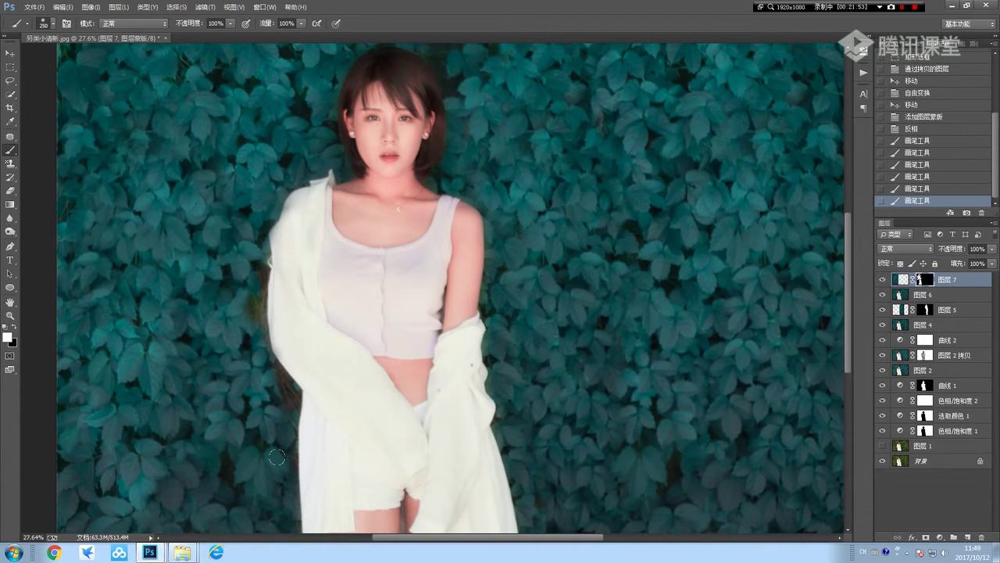
scroll(282, 461, "up", 2)
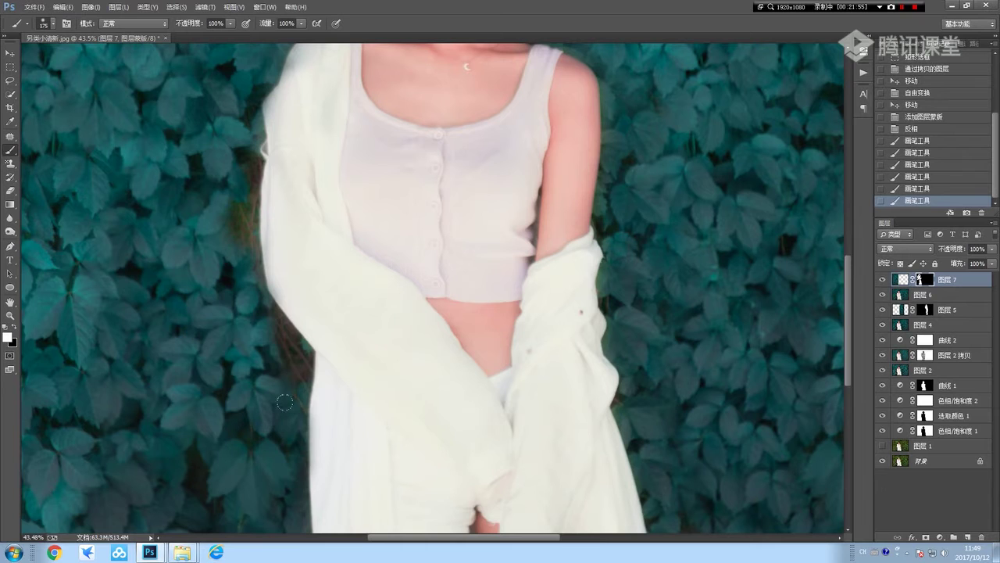
- Mask away stray hair along the shirt's left edge, then paint black to restore the collar
left_click_drag(272, 337, 251, 329)
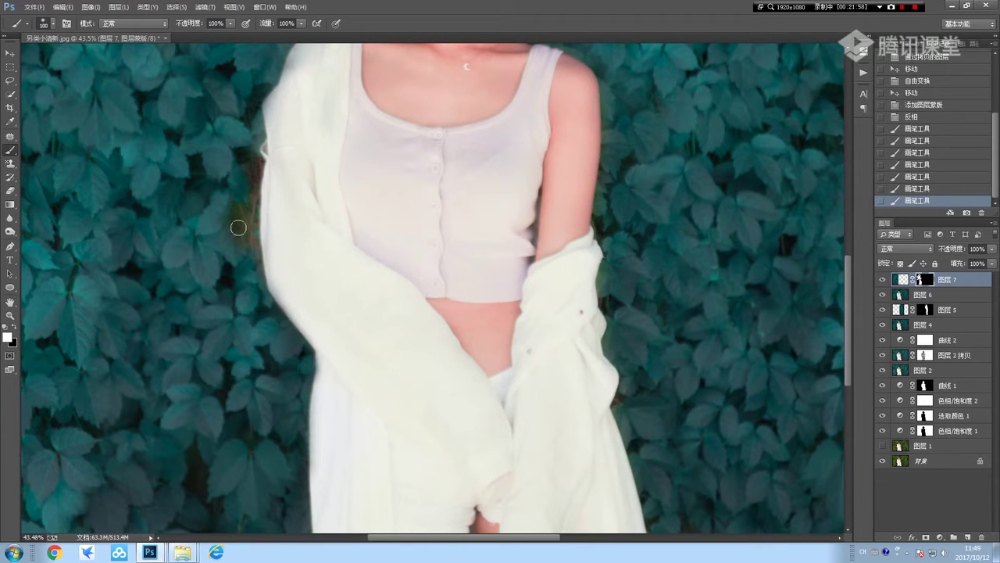
left_click_drag(244, 148, 249, 284)
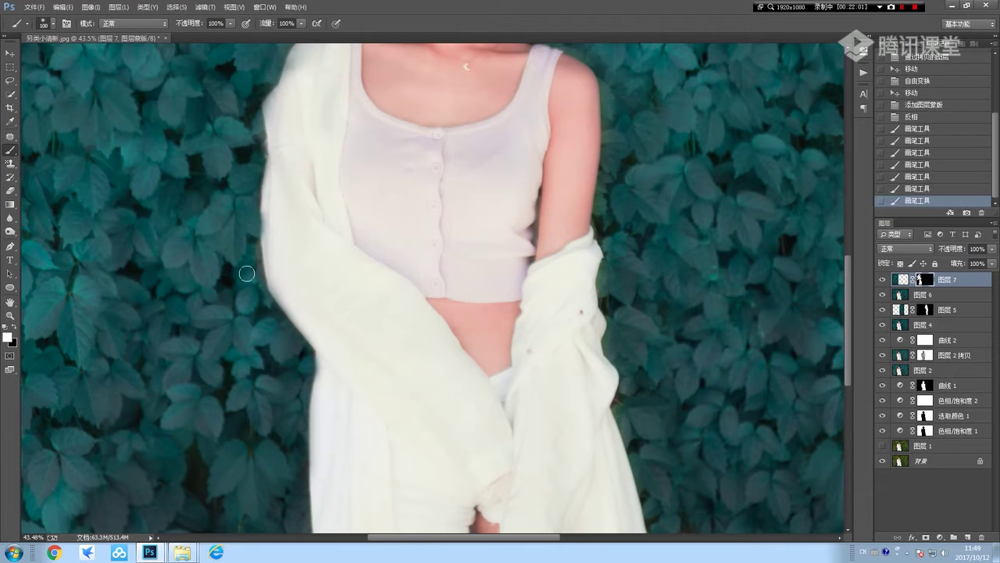
scroll(248, 283, "up", 3)
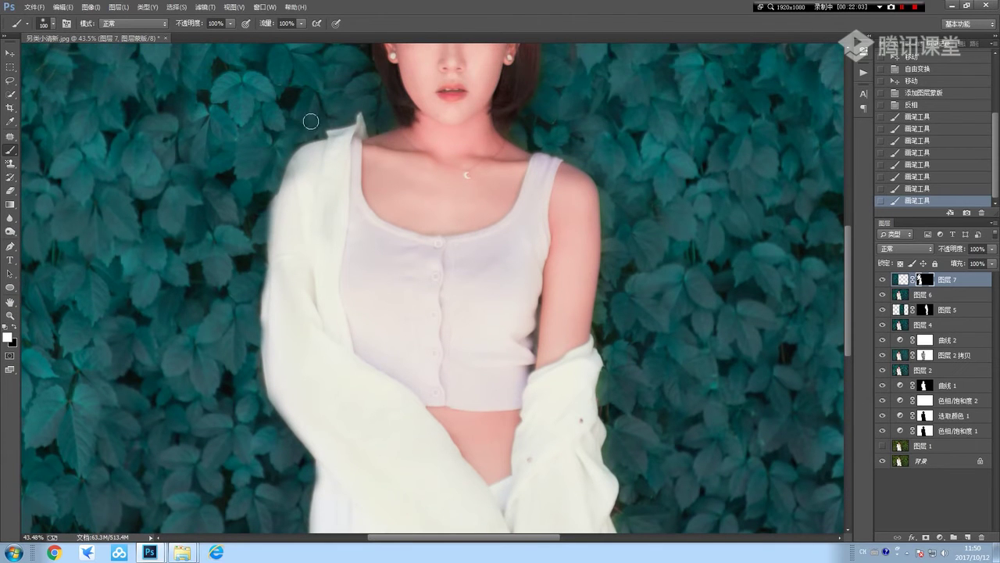
left_click_drag(292, 142, 366, 126)
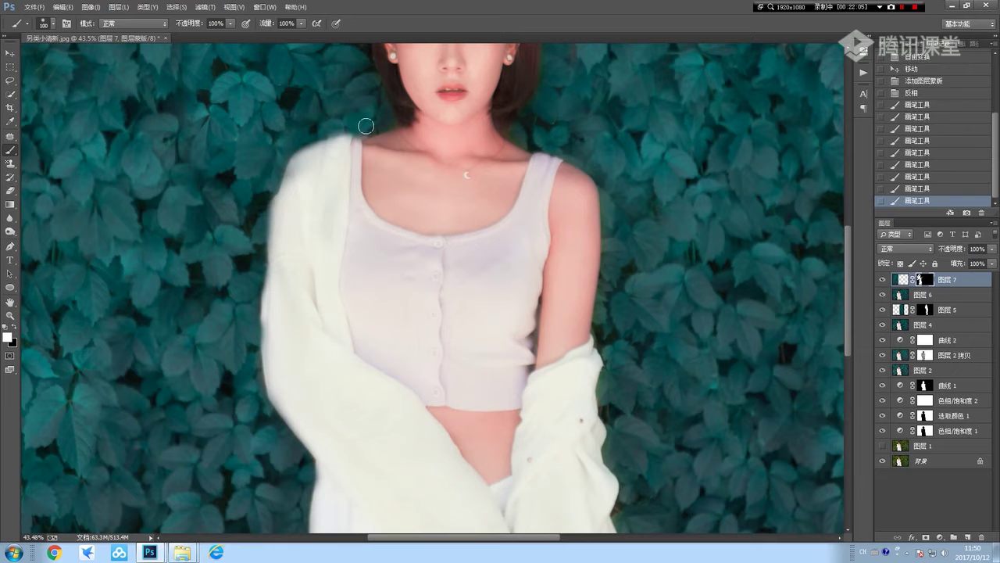
key("x")
mouse_move(355, 129)
left_mouse_down()
mouse_move(312, 148)
mouse_move(276, 248)
left_mouse_up()
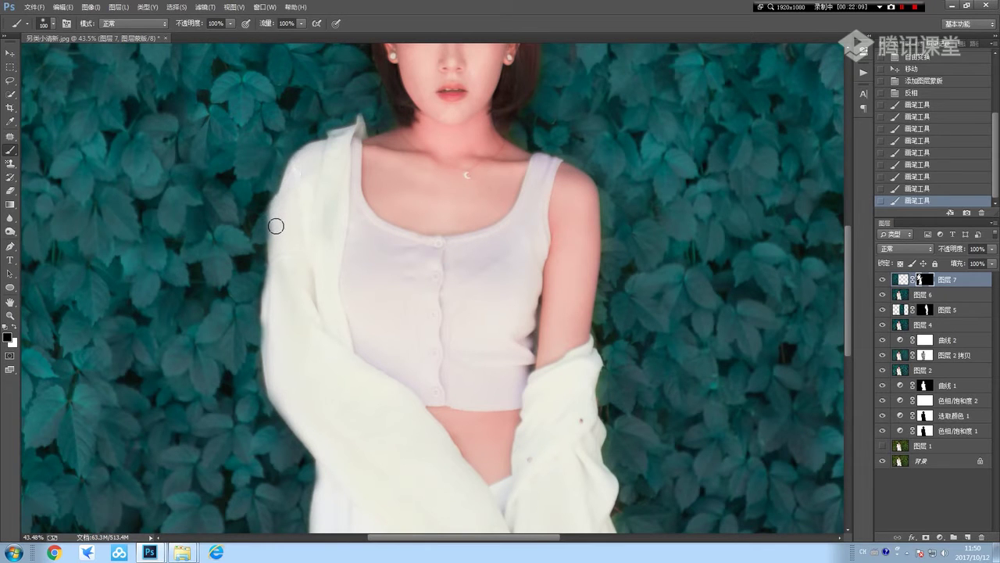
left_click_drag(276, 249, 268, 355)
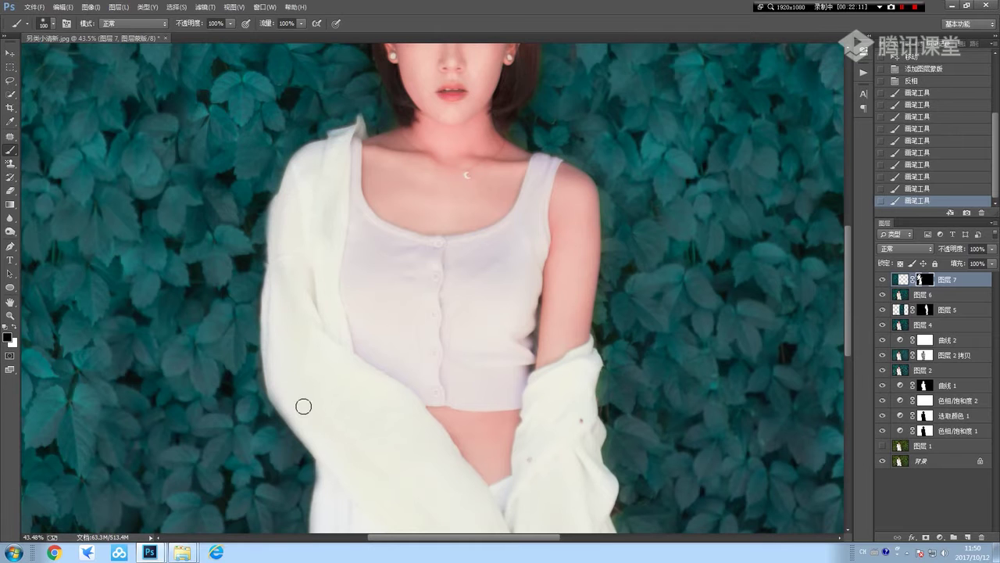
scroll(297, 391, "down", 2)
left_click_drag(259, 302, 324, 408)
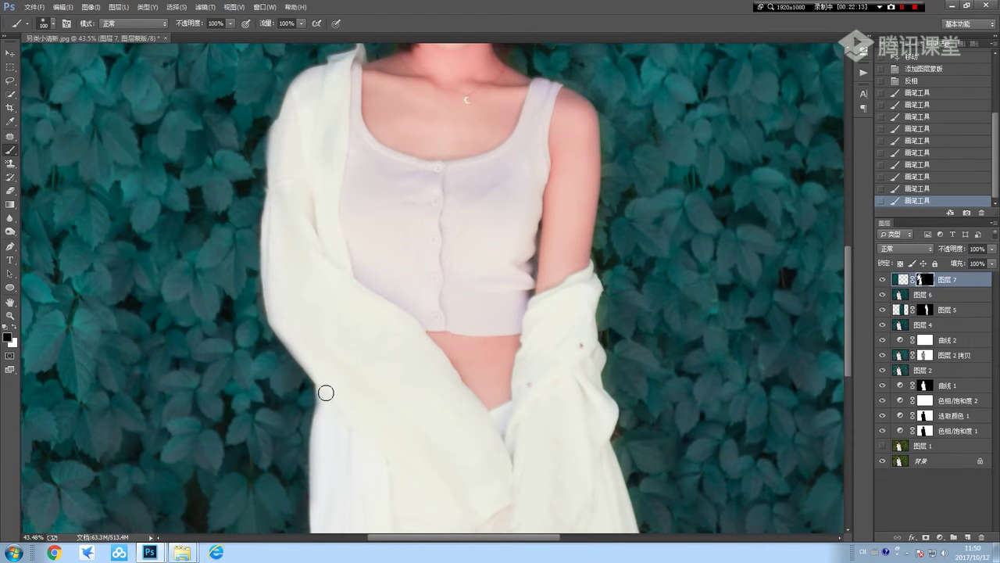
- With a 60 brush, remove the dark fringe along the shirt's left edge and fit the photo on screen
scroll(400, 388, "down", 3)
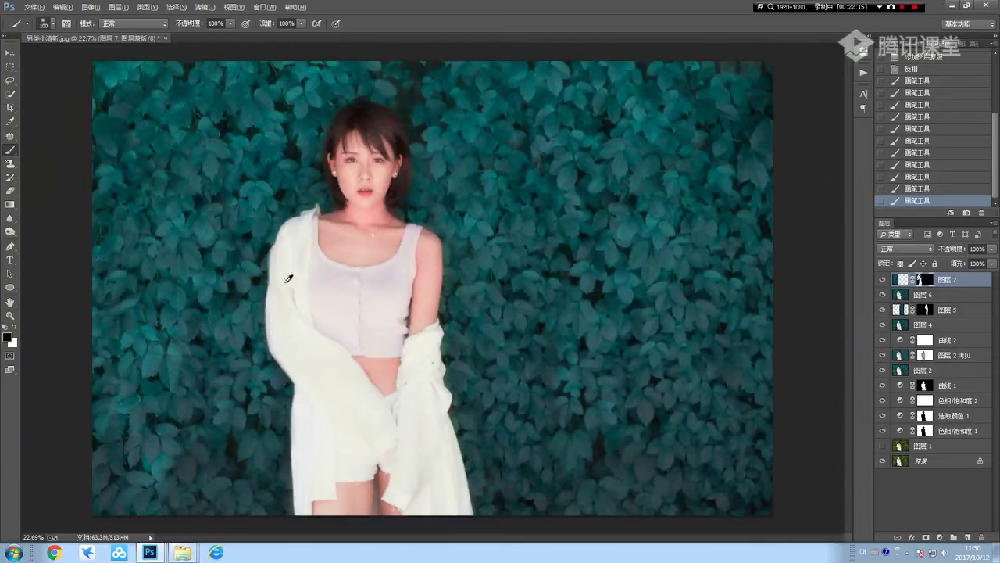
scroll(288, 278, "up", 2)
scroll(312, 266, "up", 2)
scroll(340, 253, "up", 1)
key("bracketleft")
key("bracketleft")
key("bracketleft")
left_click_drag(323, 247, 324, 305)
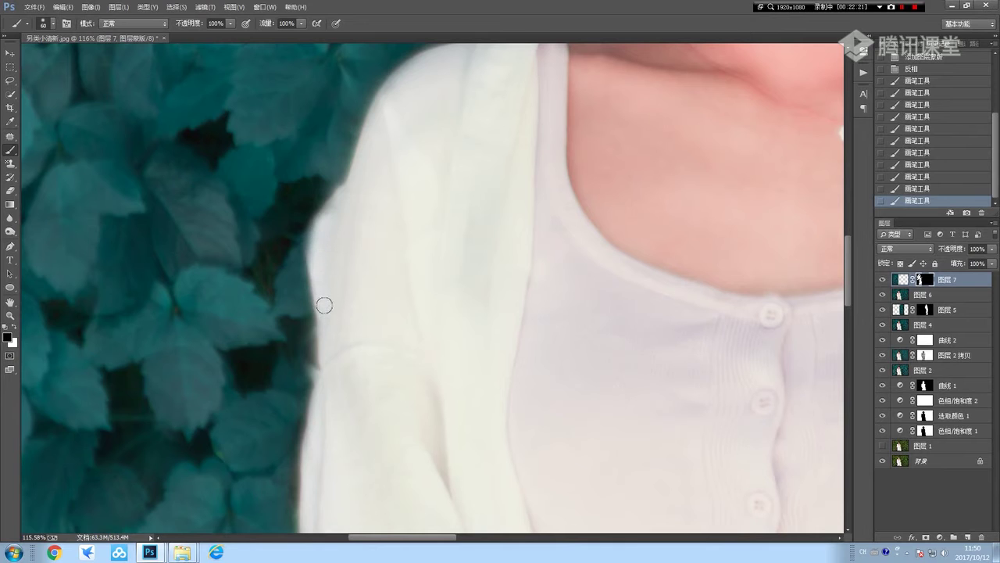
left_click_drag(330, 206, 326, 215)
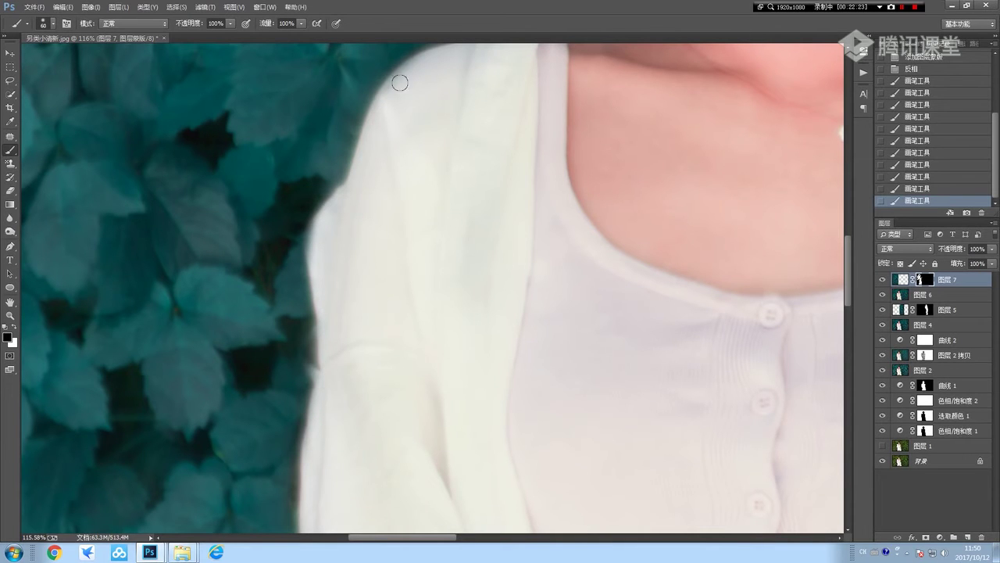
key("ctrl+0")
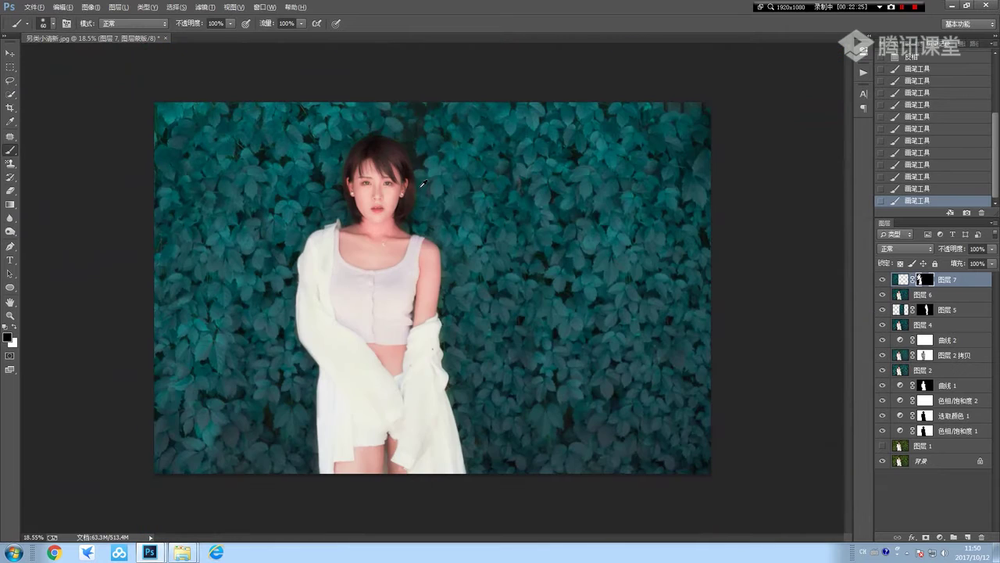
scroll(422, 183, "down", 1, "alt")
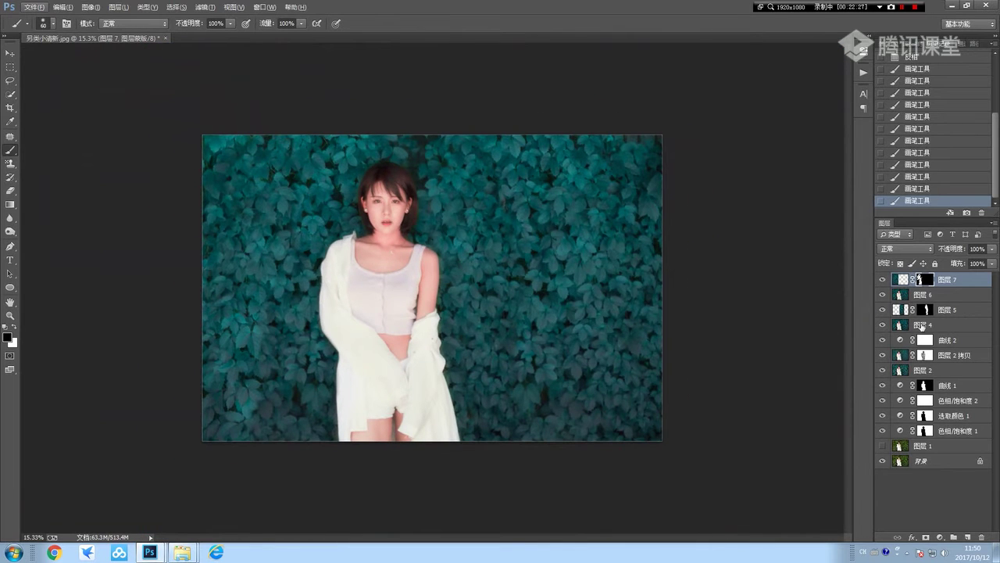
- Select 图层 7 through 图层 2 in the Layers panel and bring up their context menu
left_click(939, 371, "shift")
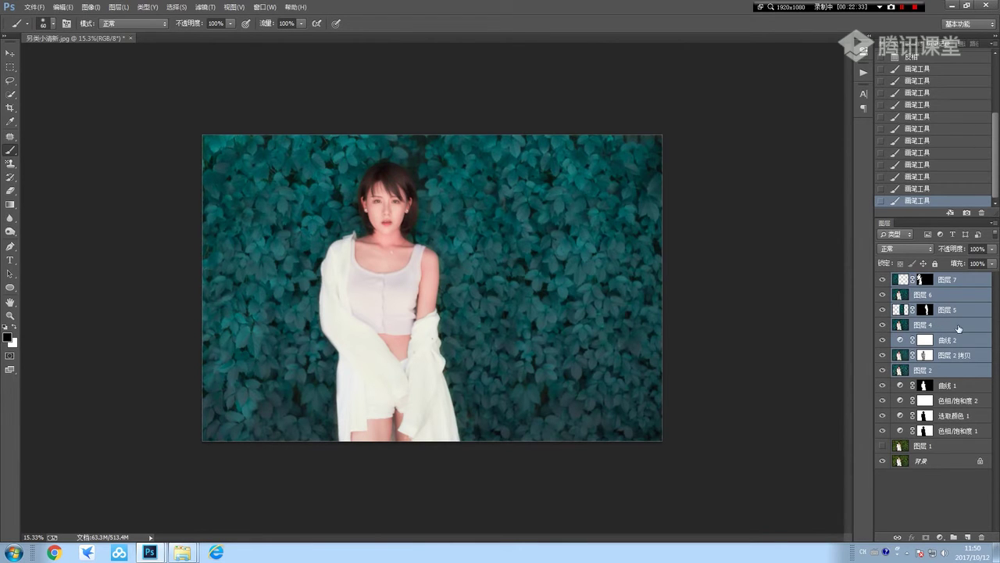
left_click(946, 280)
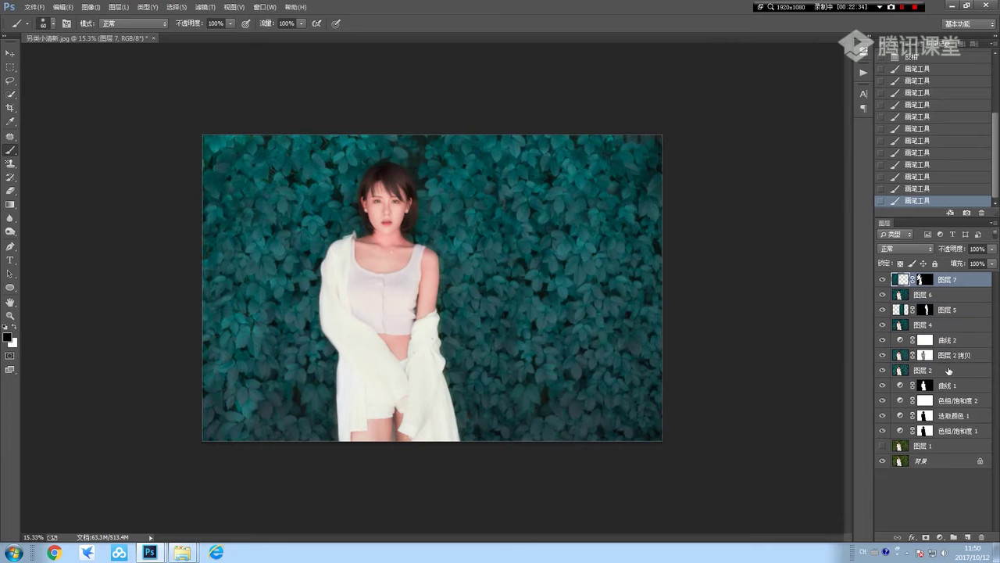
left_click(949, 371, "shift")
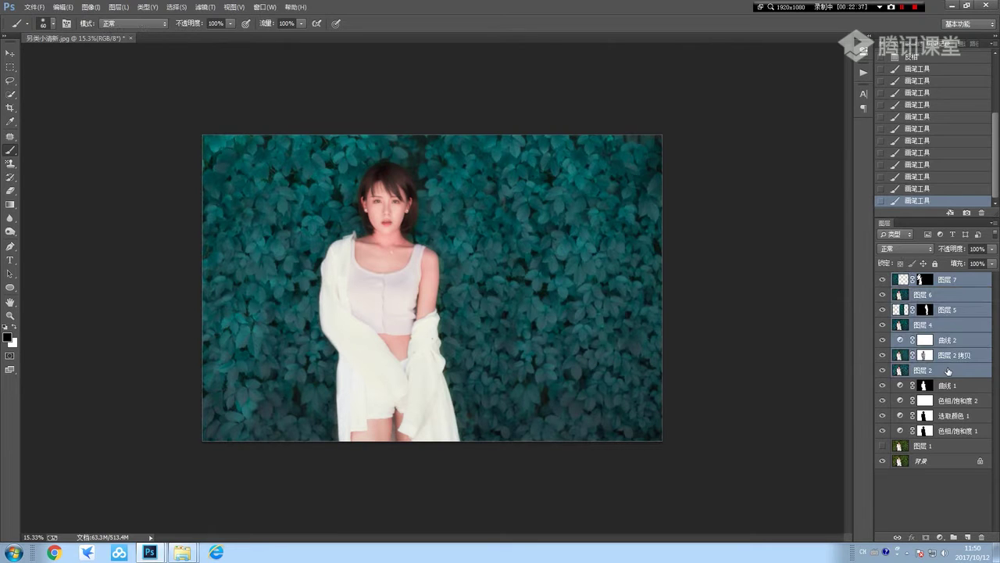
right_click(962, 361)
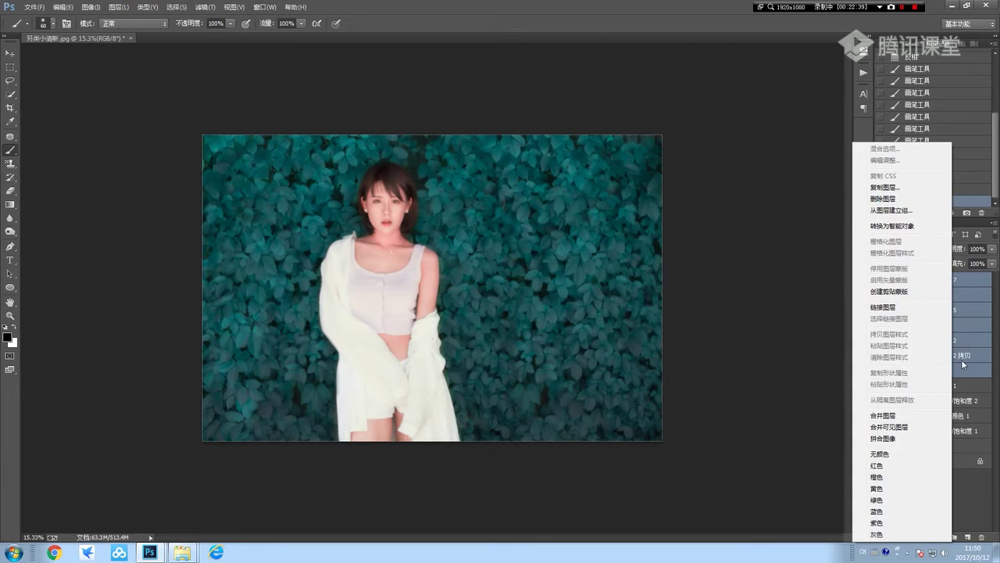
- Create a new group from the selected layers, giving it a Chinese name
left_click(913, 212)
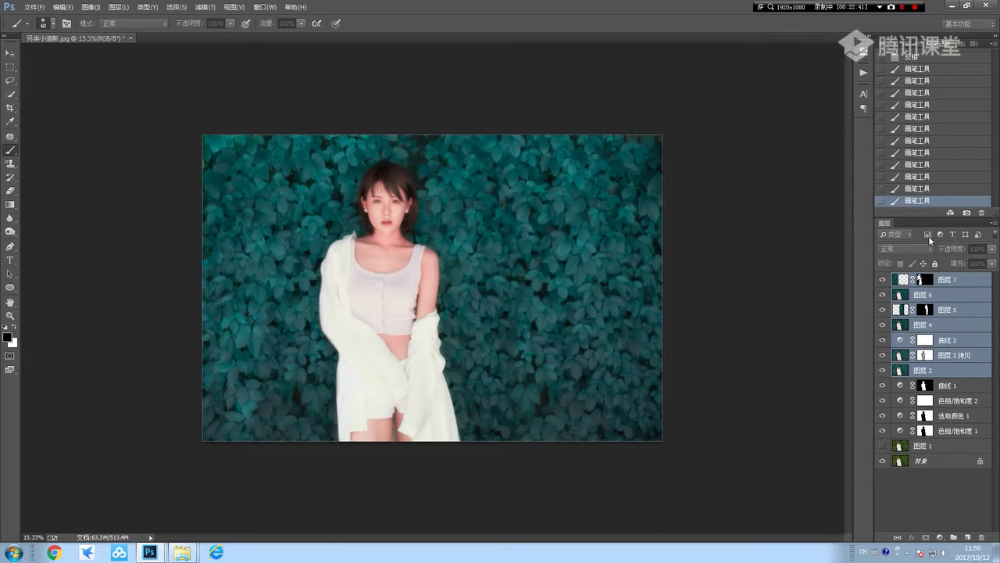
key("BackSpace")
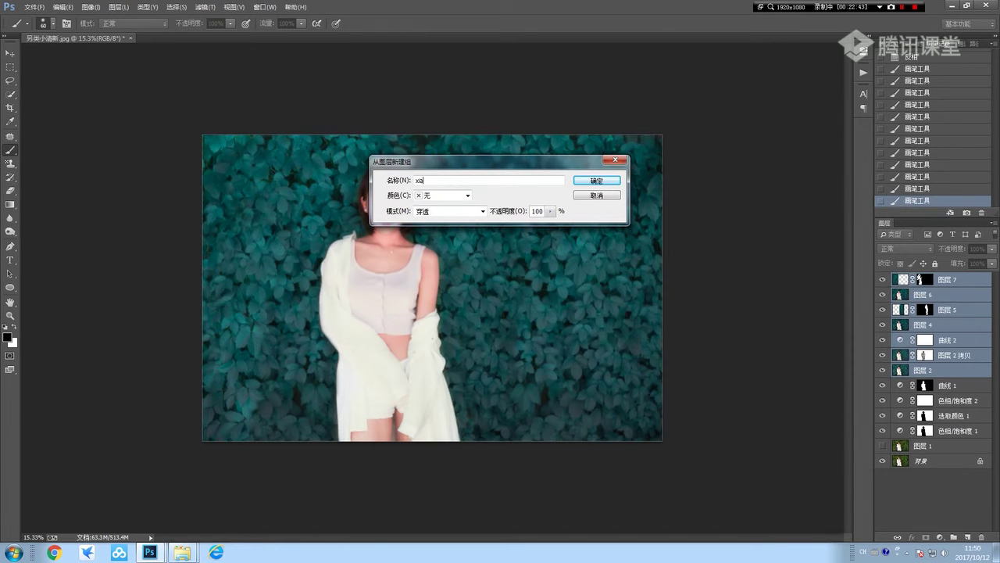
type("xoa'")
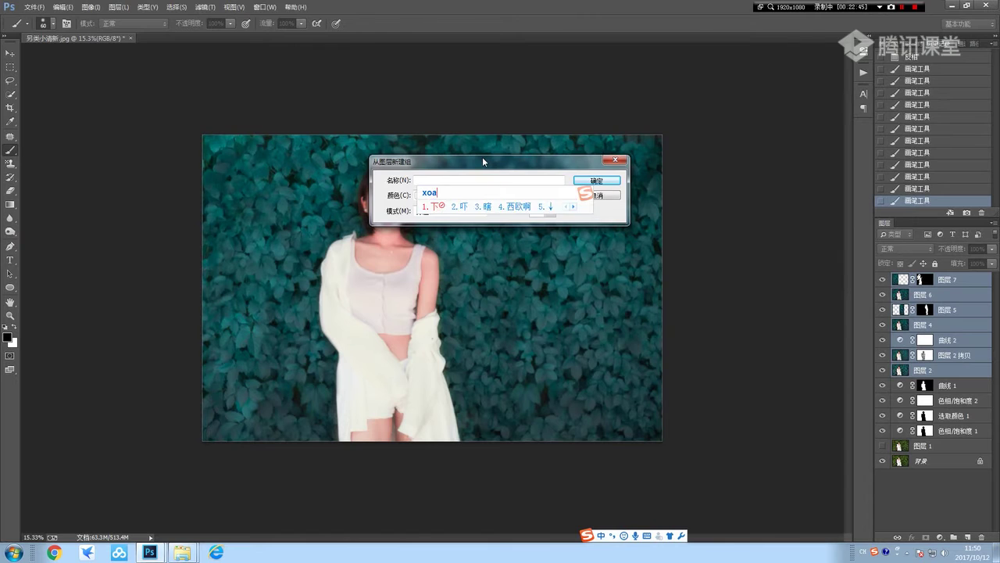
type("c")
key("BackSpace")
key("BackSpace")
key("BackSpace")
type("ianhen")
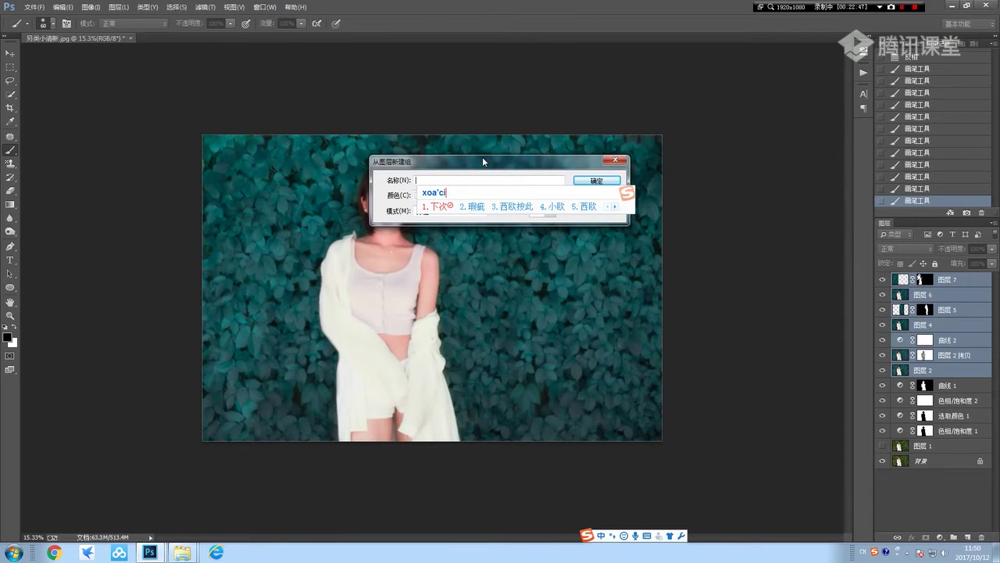
key("space")
left_click(608, 182)
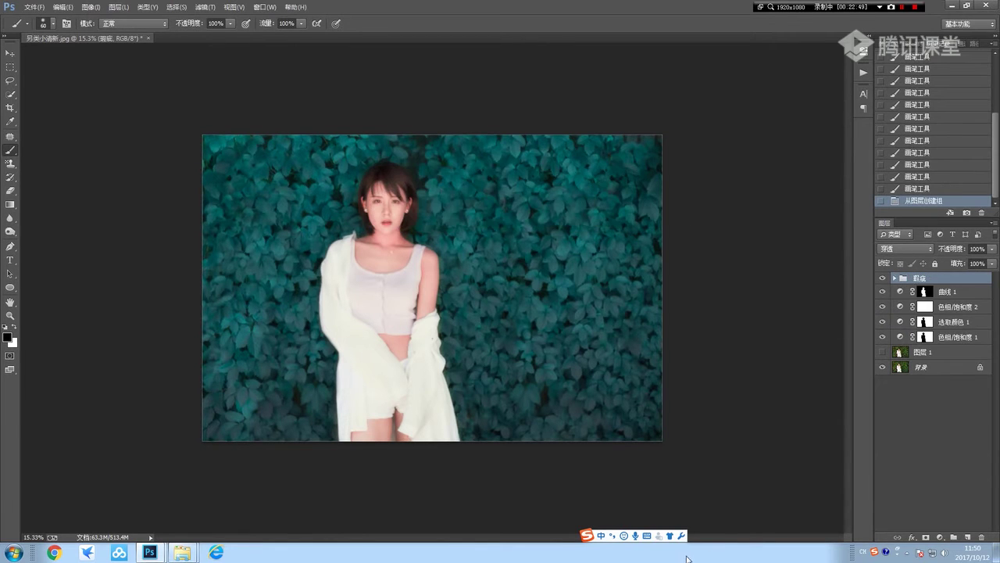
left_click(884, 279)
- Toggle the new group's visibility repeatedly to compare before and after
left_click(884, 279)
left_click(884, 279)
left_click(884, 279)
left_click(884, 279)
left_click(884, 279)
left_click(884, 279)
left_click(884, 279)
left_click(884, 279)
left_click(883, 279)
left_click(884, 279)
left_click(883, 279)
left_click(884, 279)
left_click(884, 279)
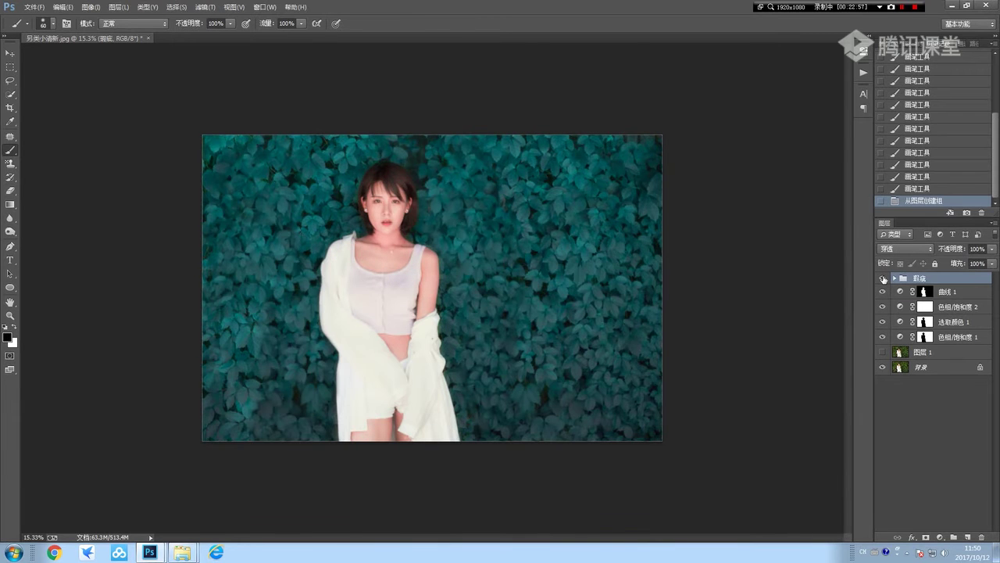
left_click(884, 279)
left_click(883, 279)
- Move 曲线 2, 图层 2 拷贝 and 图层 2 out of the group, then collapse it
left_click(894, 278)
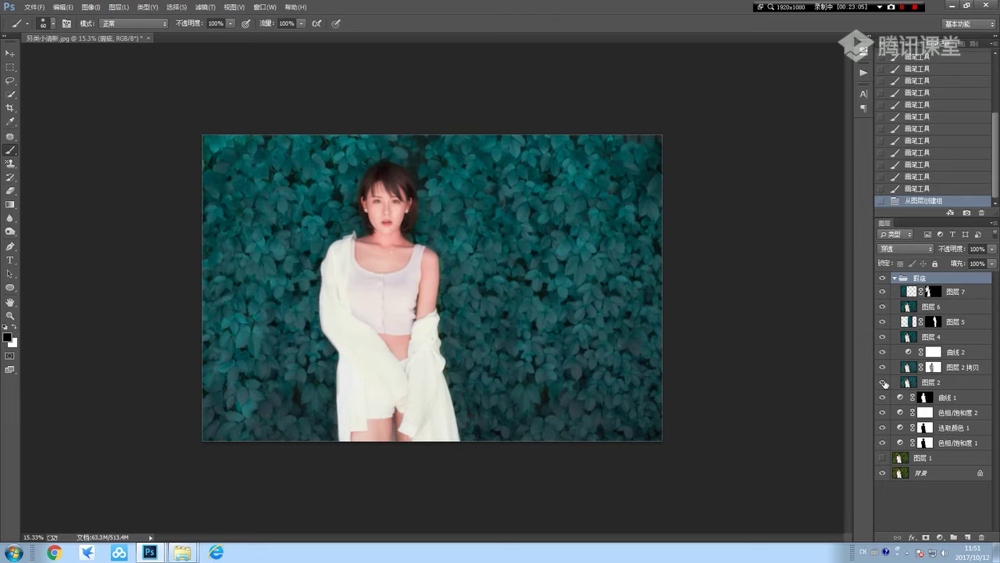
left_click(936, 367)
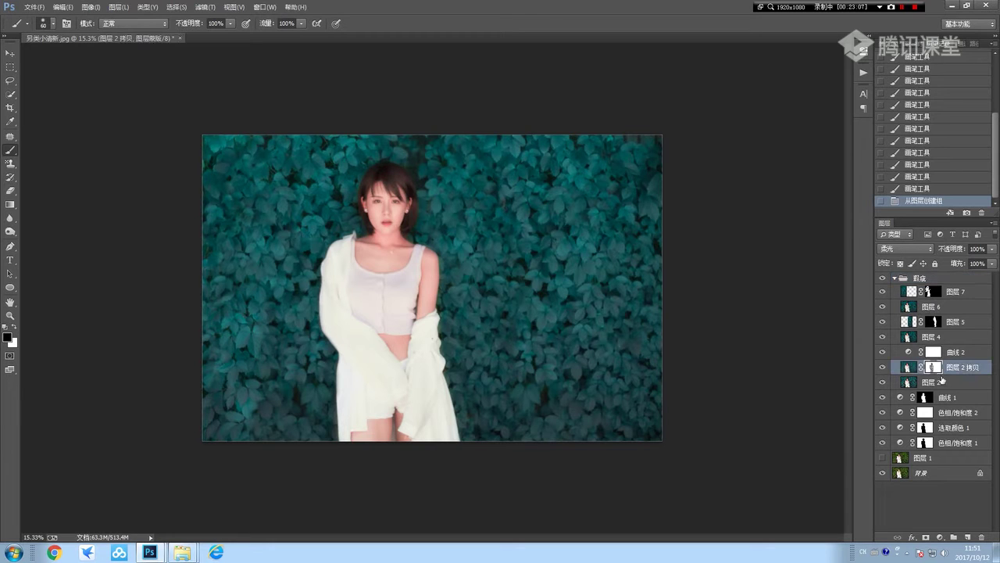
left_click(948, 352, "shift")
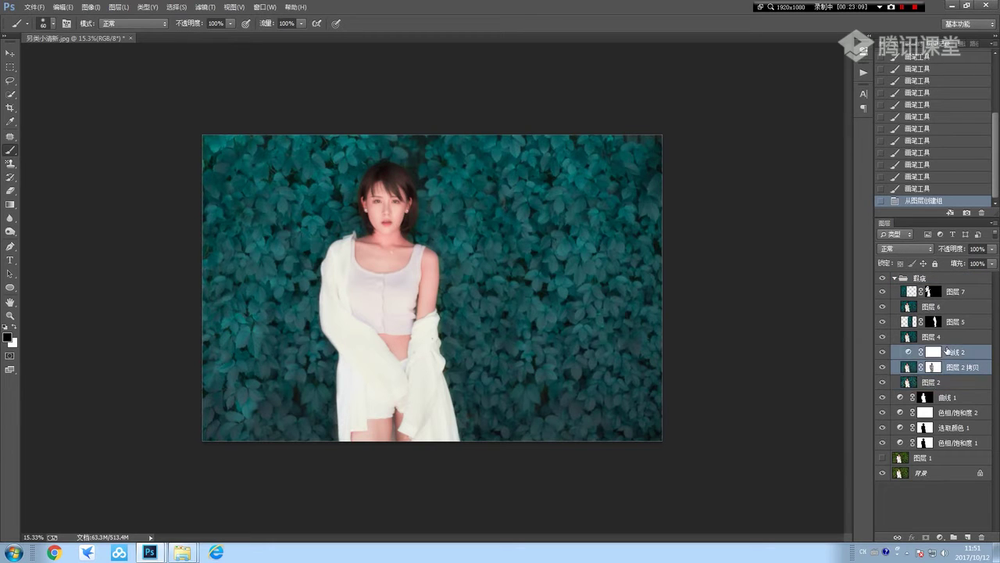
left_click(942, 384, "shift")
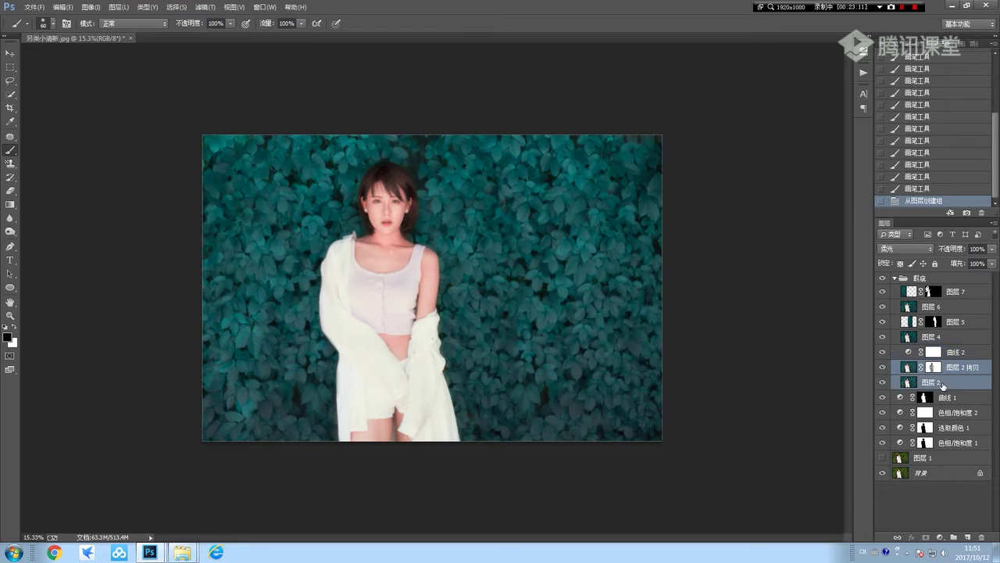
left_click(951, 353)
left_click(945, 385, "shift")
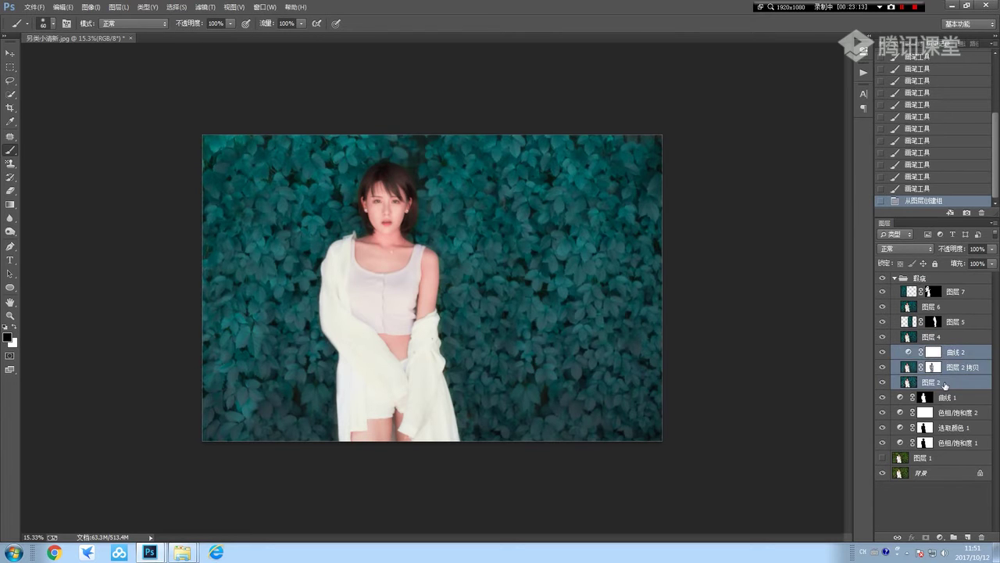
left_click_drag(946, 384, 922, 352)
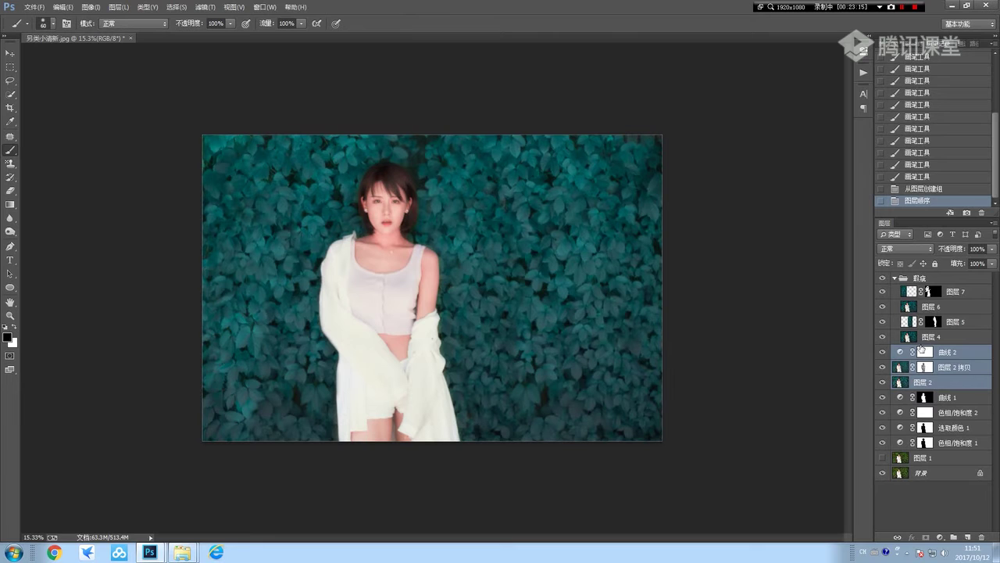
left_click(895, 279)
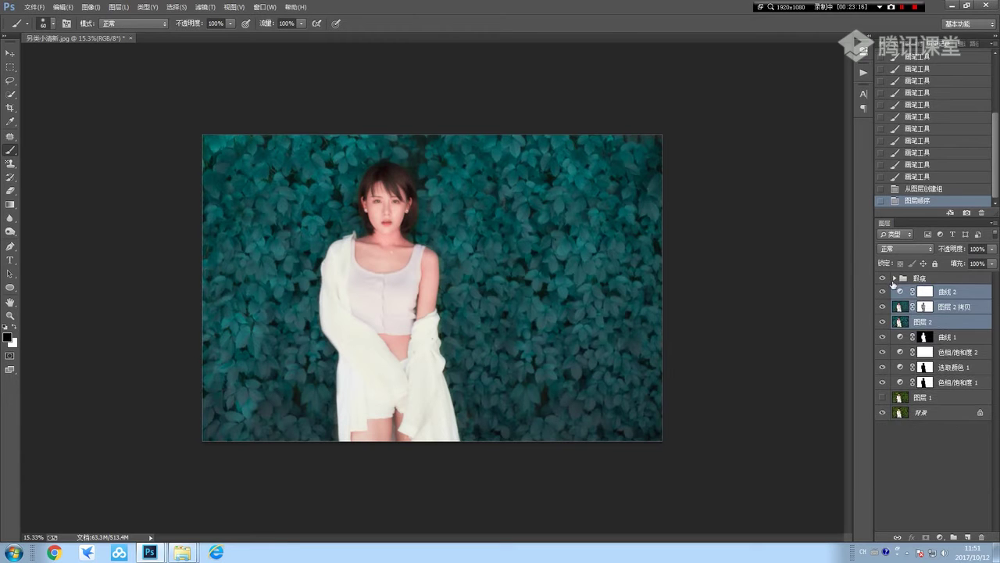
- Toggle the group's visibility again to compare the result
left_click(882, 278)
left_click(882, 278)
left_click(882, 279)
left_click(882, 279)
left_click(882, 279)
left_click(882, 278)
left_click(882, 278)
left_click(883, 279)
- Select the 彩蛋 group and stamp all visible layers into new layer 图层 8
left_click(944, 447)
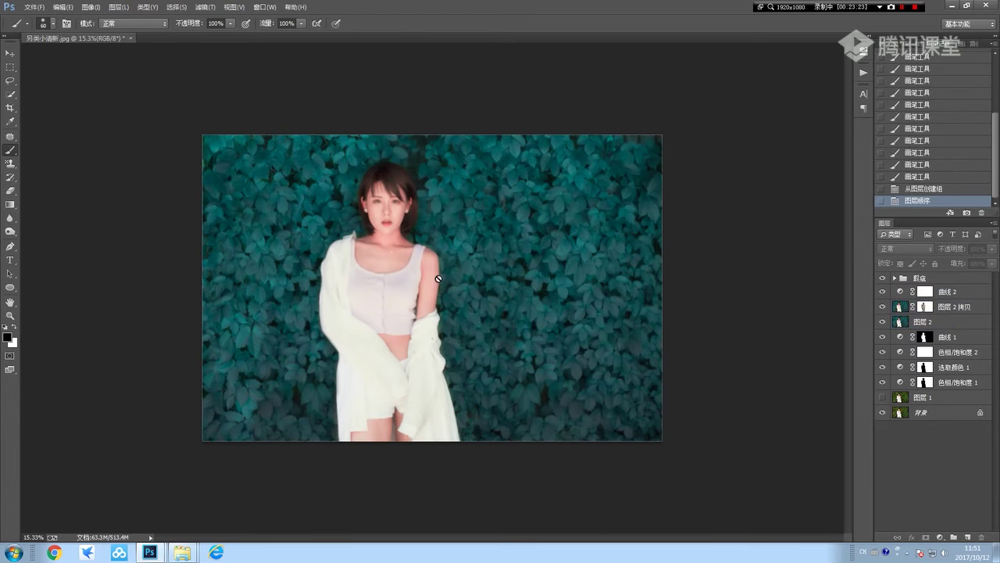
left_click(928, 281)
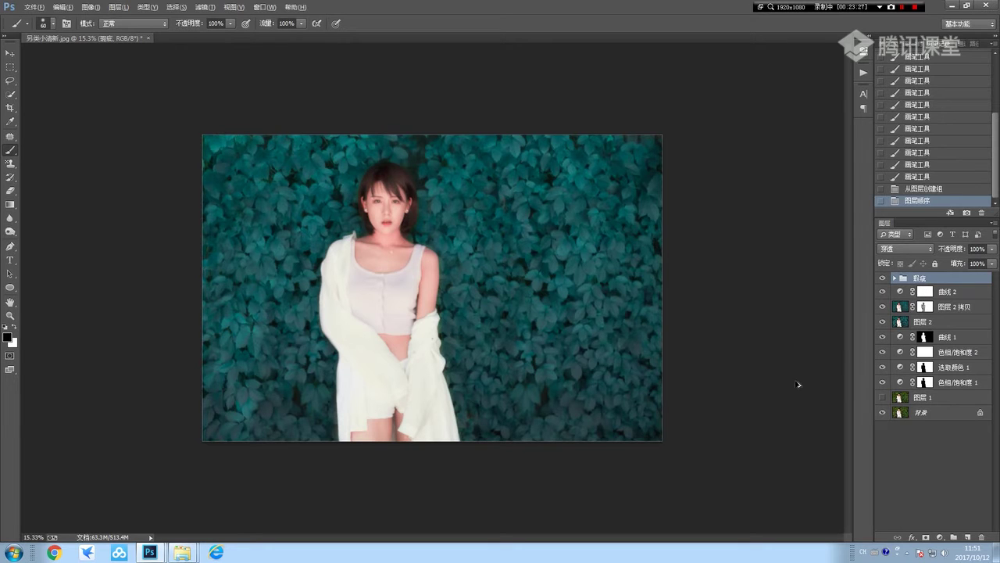
key("ctrl+shift+alt+e")
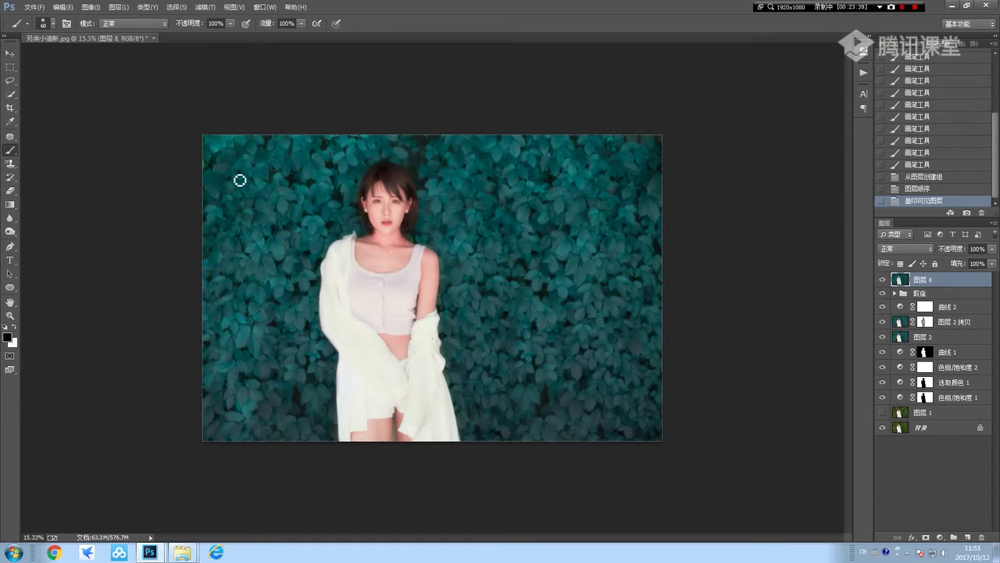
- Open the Filter menu
left_click(204, 8)
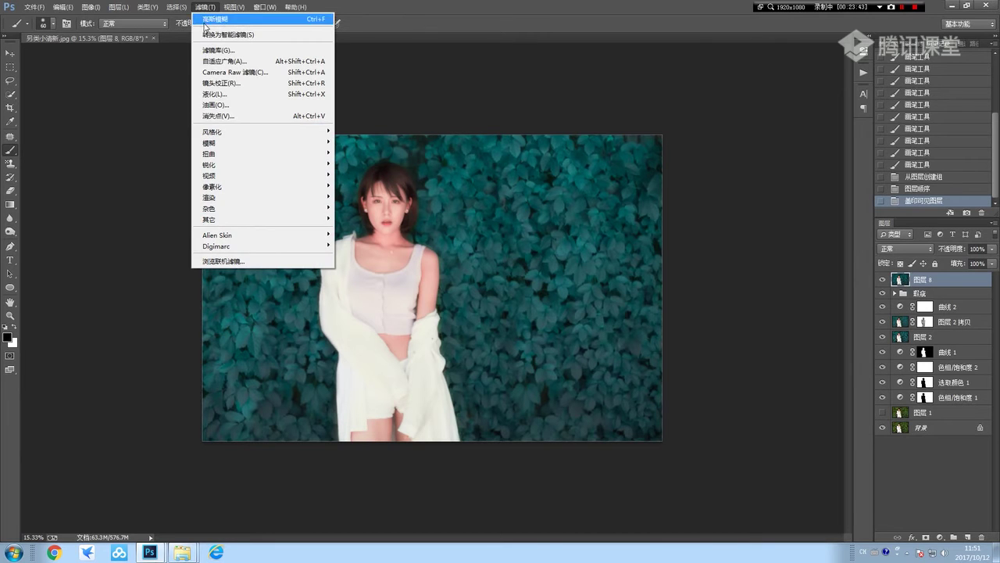
- Apply a Camera Raw Lens Corrections vignette of -100 to 图层 8 and toggle it to compare
left_click(247, 77)
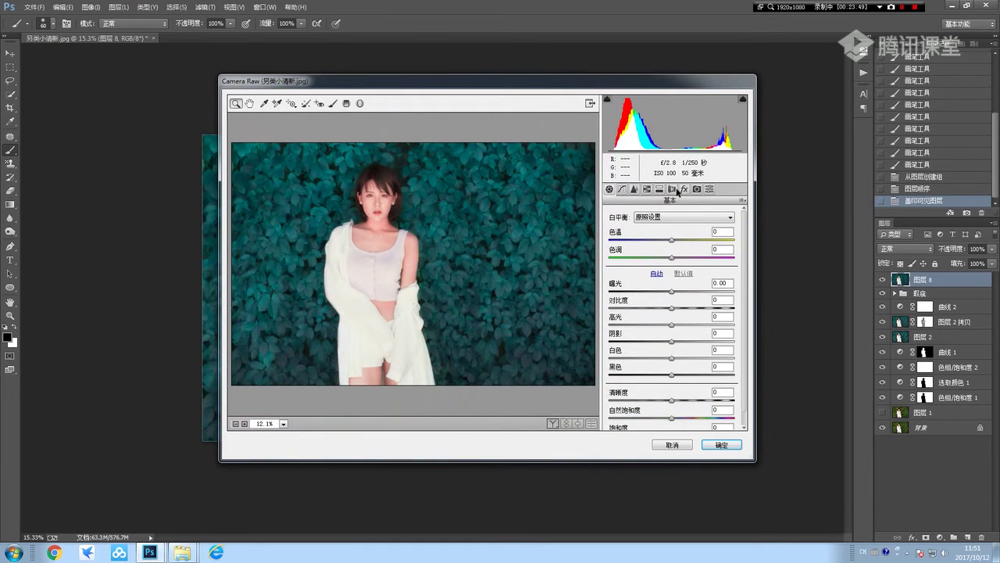
left_click(675, 190)
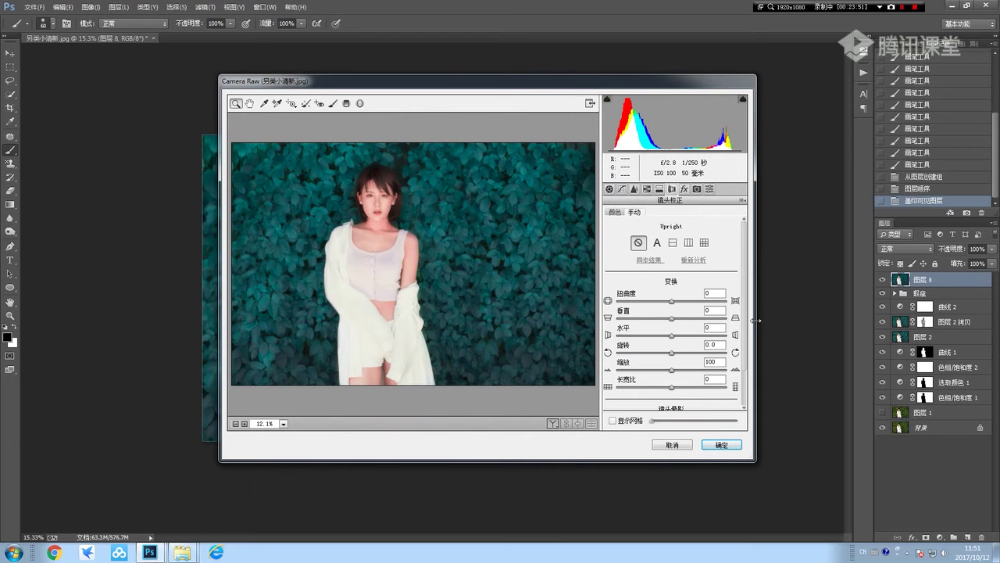
scroll(748, 314, "down", 2)
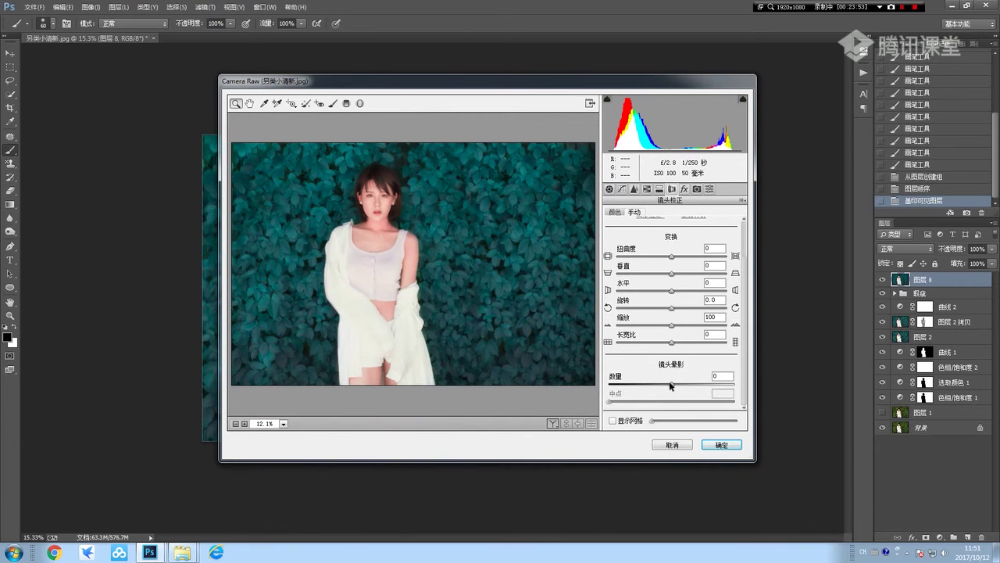
left_click_drag(671, 384, 591, 387)
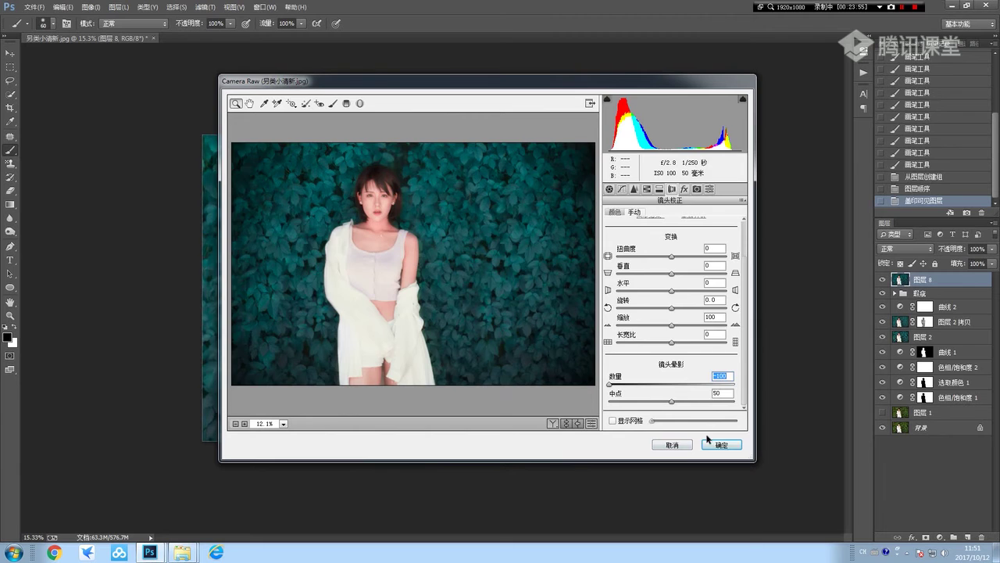
left_click(712, 443)
left_click(883, 279)
left_click(883, 279)
left_click(883, 279)
left_click(883, 279)
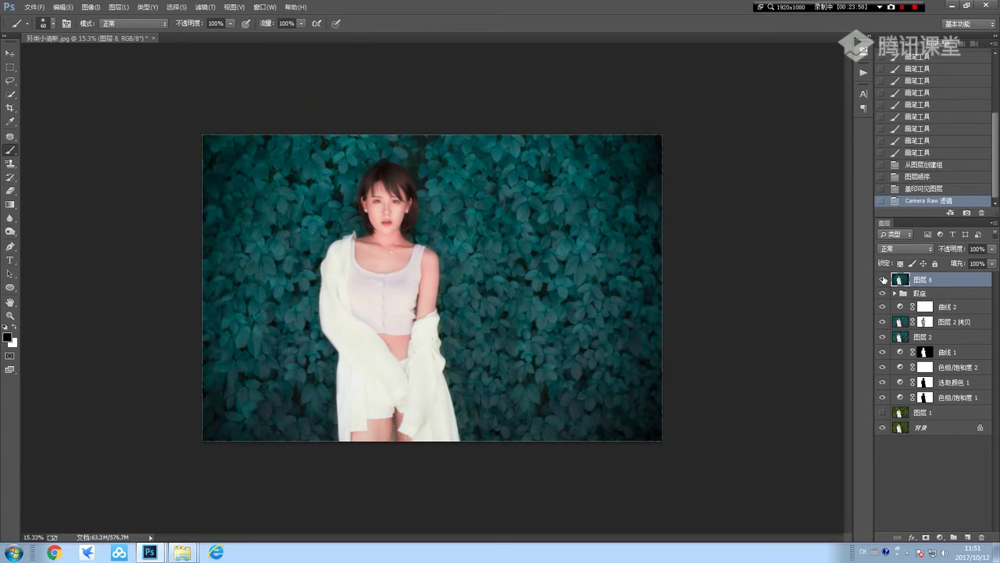
left_click(205, 7)
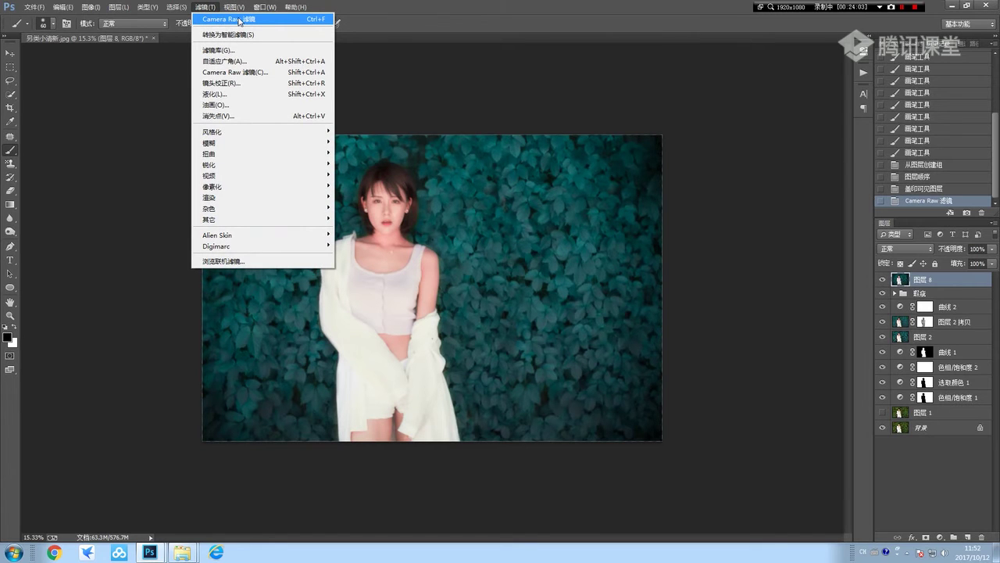
- Reapply the Camera Raw vignette to 图层 8 and toggle the layer to compare
left_click(373, 5)
left_click(216, 11)
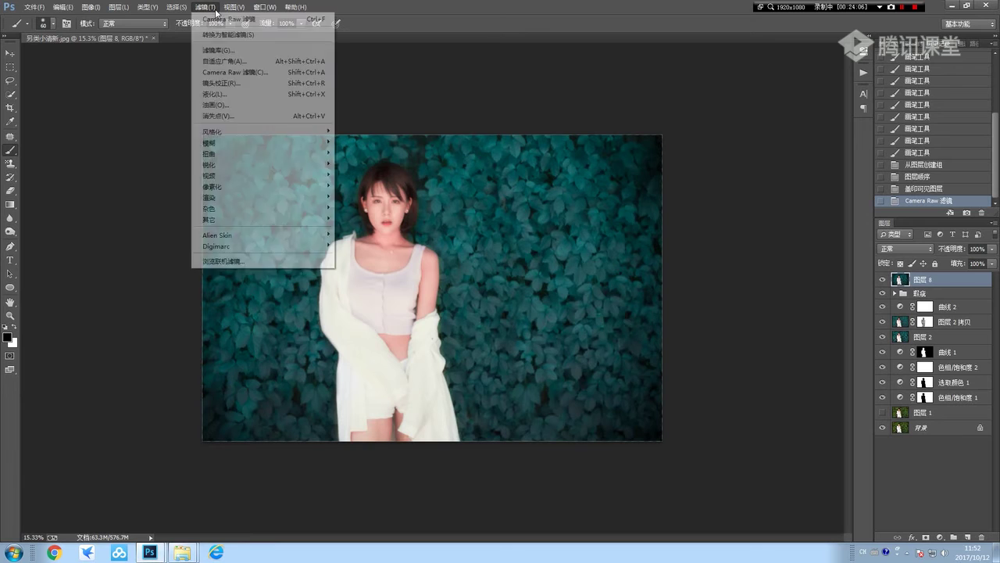
left_click(377, 15)
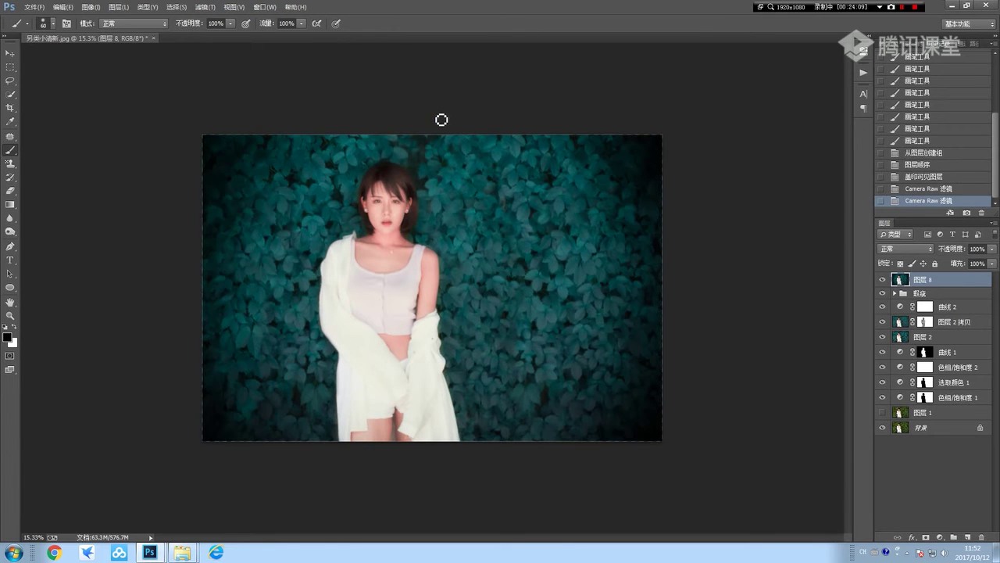
left_click(883, 280)
left_click(882, 280)
left_click(882, 280)
left_click(882, 280)
left_click(882, 280)
left_click(882, 279)
left_click(884, 282)
left_click(884, 281)
- Zoom out to view the whole image and briefly show then hide 图层 1
key("ctrl+minus")
scroll(422, 258, "up", 4)
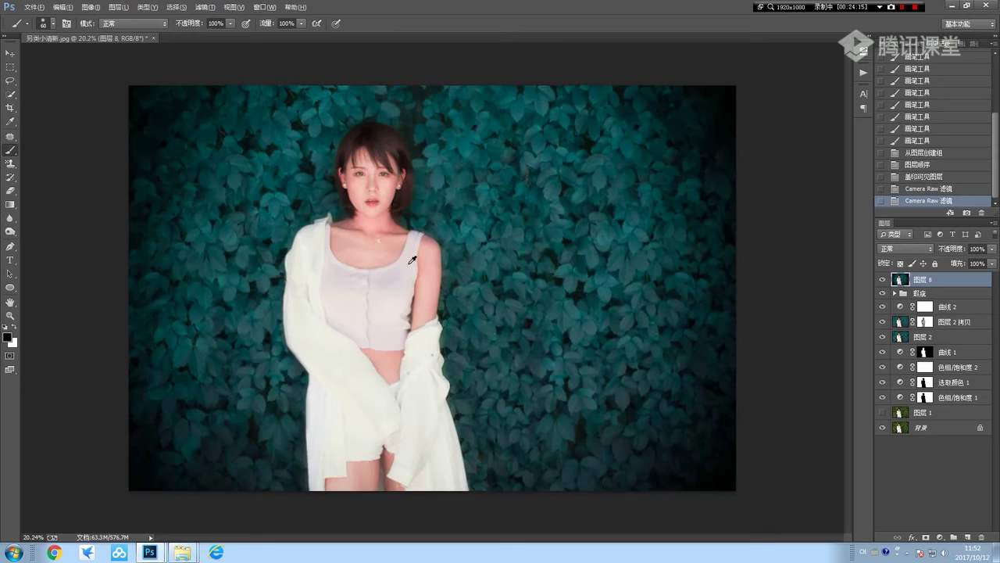
scroll(422, 258, "down", 3)
scroll(418, 253, "up", 1)
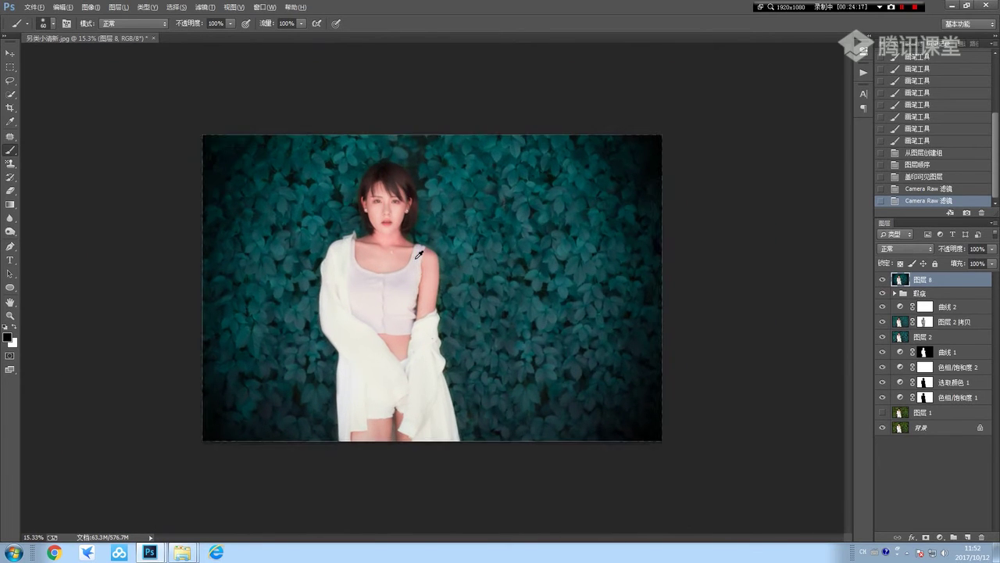
scroll(426, 261, "up", 1)
left_click(883, 414)
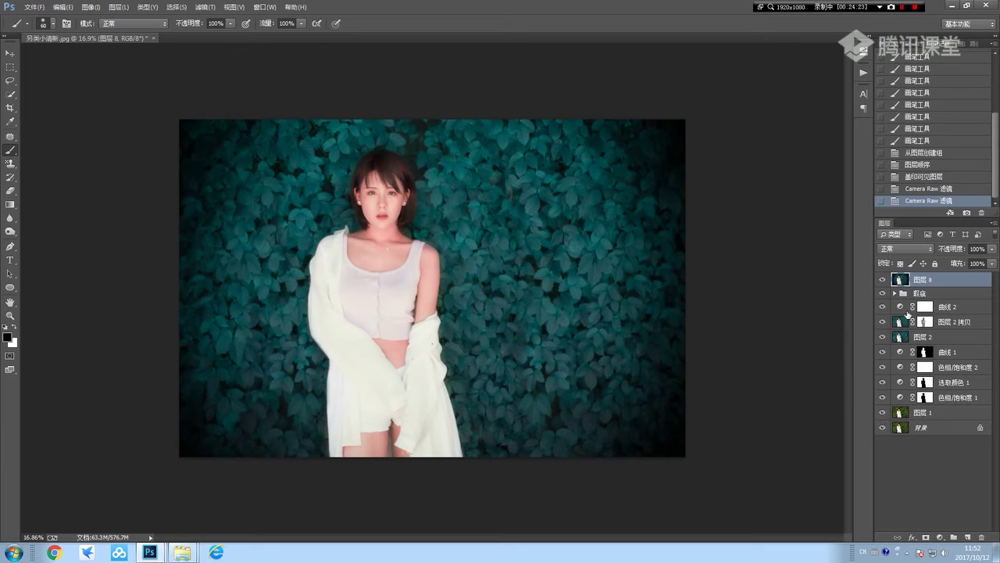
left_click(884, 414)
- Save the image as JPEG over the existing 另类小清新2.jpg, accepting the default quality settings
key("ctrl+shift+s")
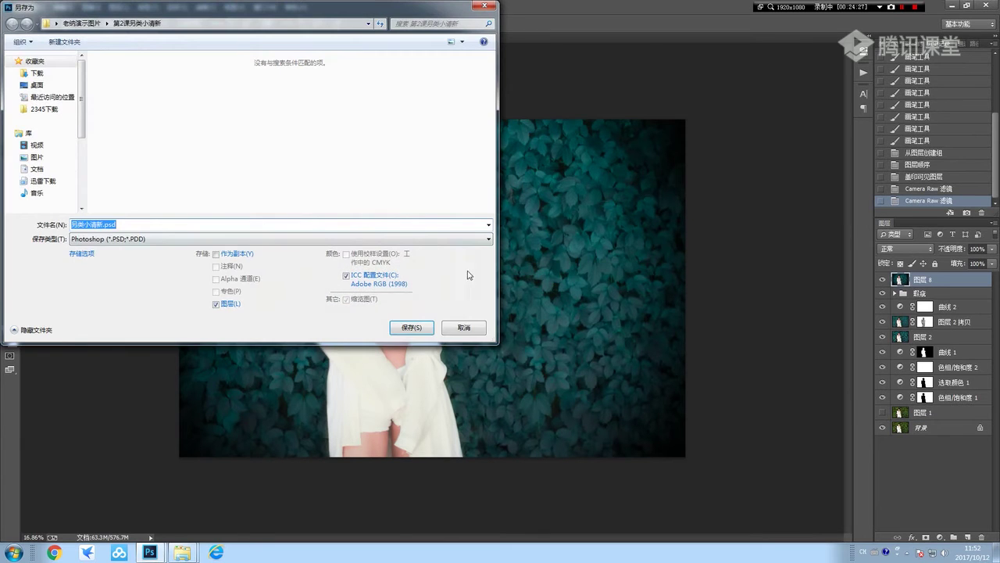
left_click(198, 240)
left_click(156, 317)
left_click(185, 83)
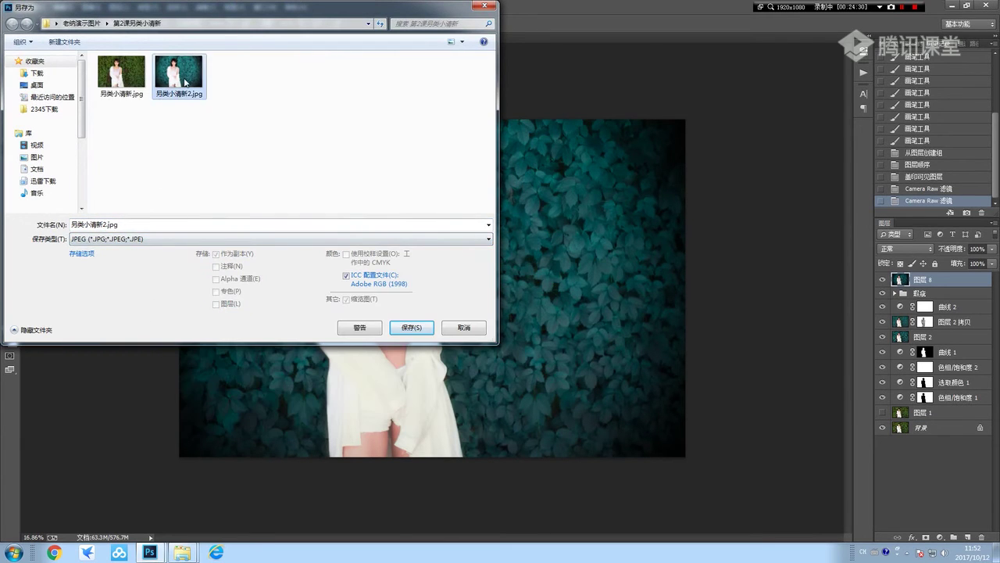
left_click(407, 329)
left_click(525, 281)
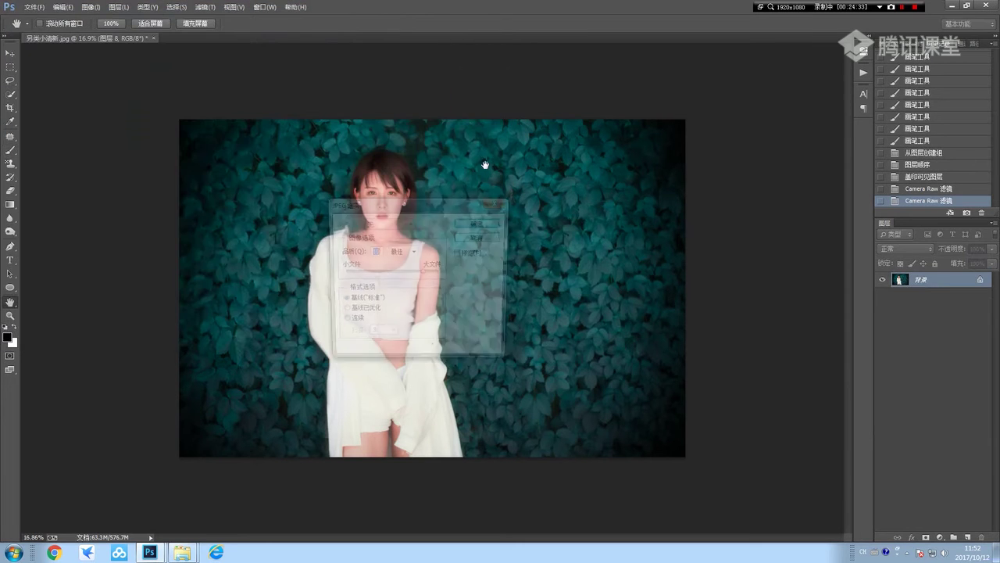
left_click(482, 224)
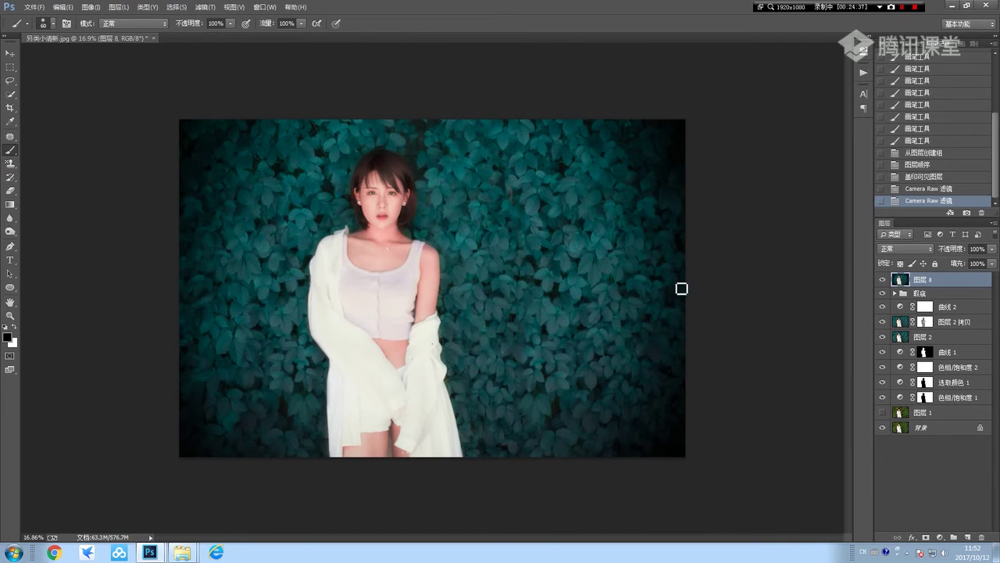
- Save the layered version as 另类小清新.psd and close the document
key("ctrl+shift+s")
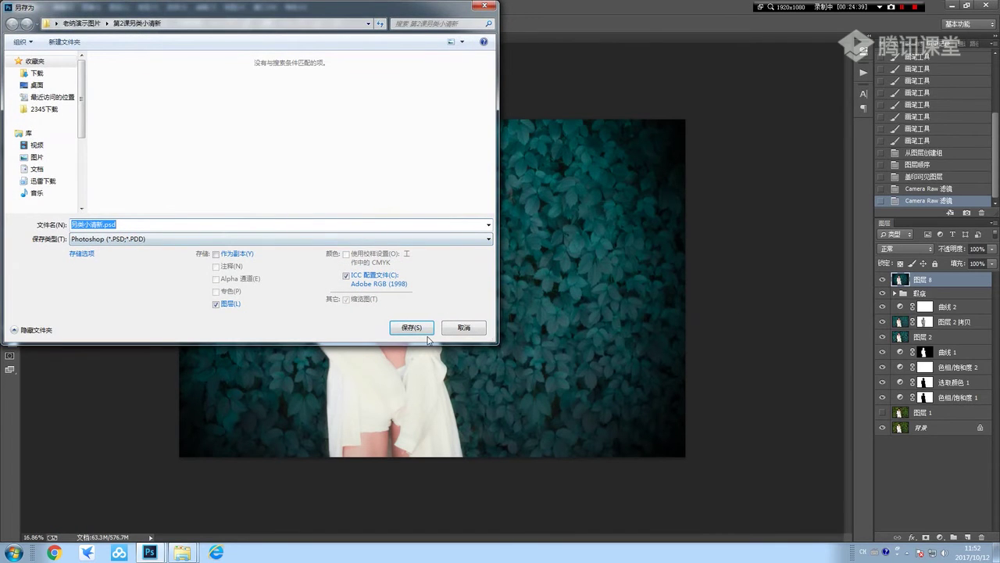
left_click(428, 334)
left_click(626, 174)
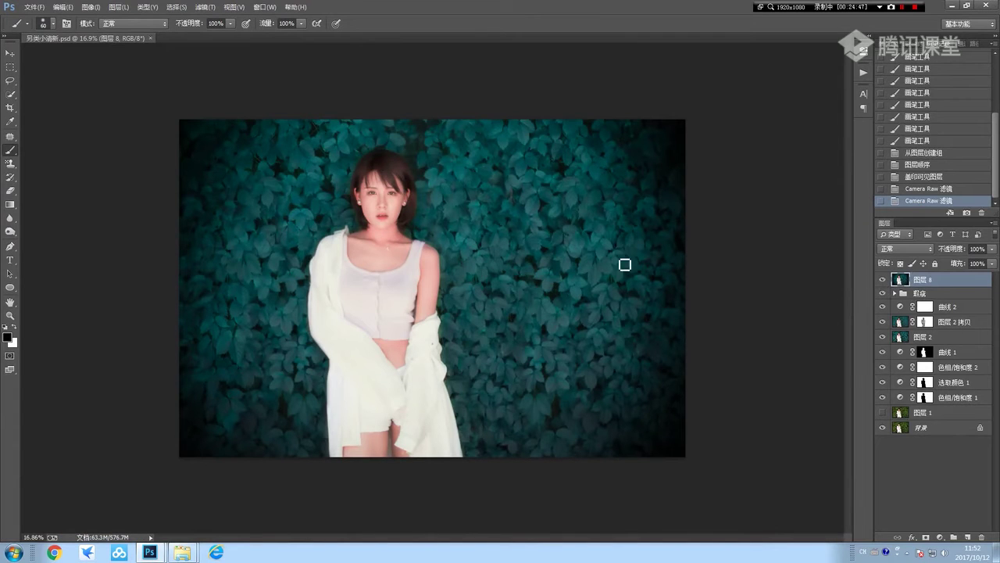
key("ctrl+w")
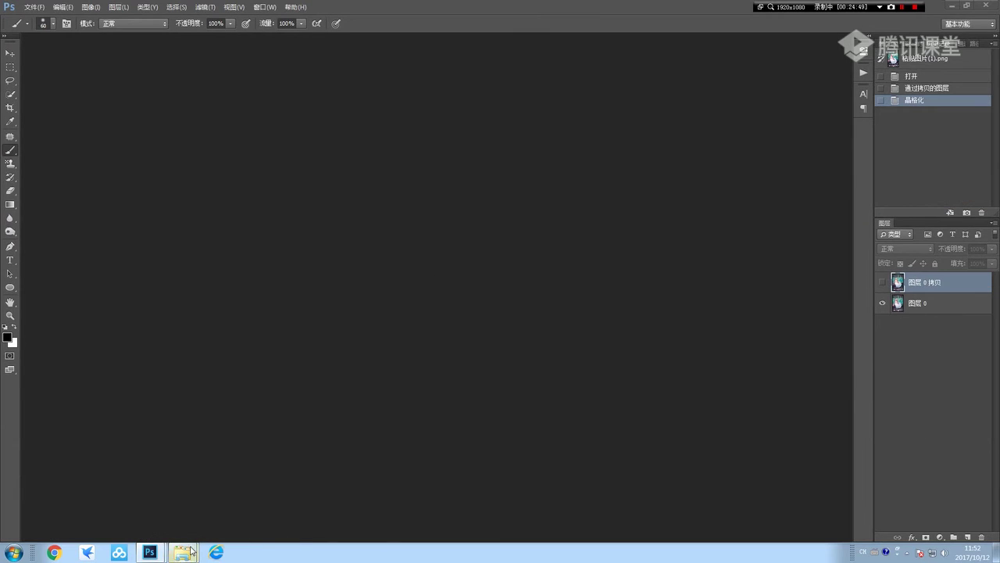
- Open the original 另类小清新.jpg from the 第2课另类小清新 folder in Windows Photo Viewer
left_click(154, 488)
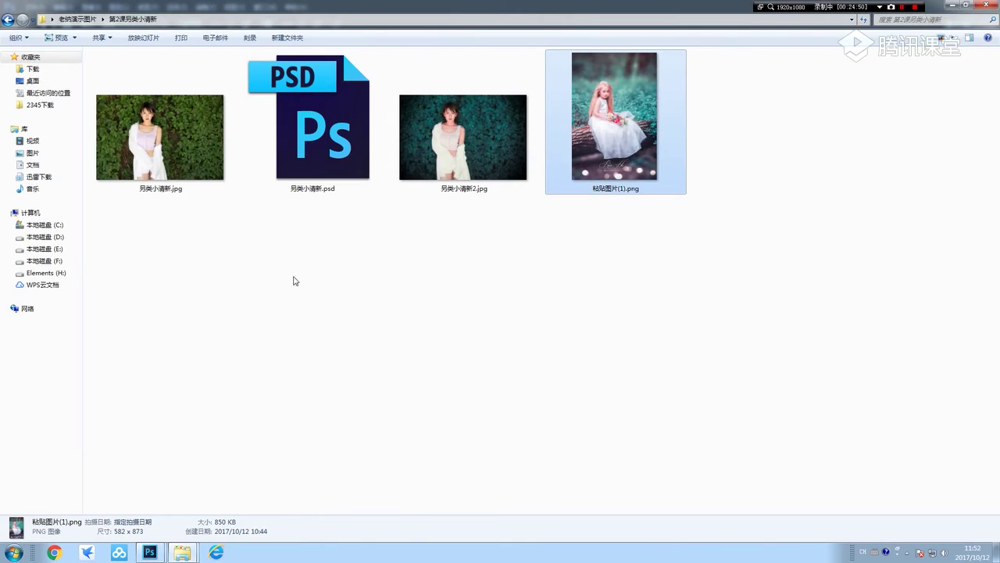
left_click(172, 129)
double_click(183, 136)
scroll(754, 189, "down", 1)
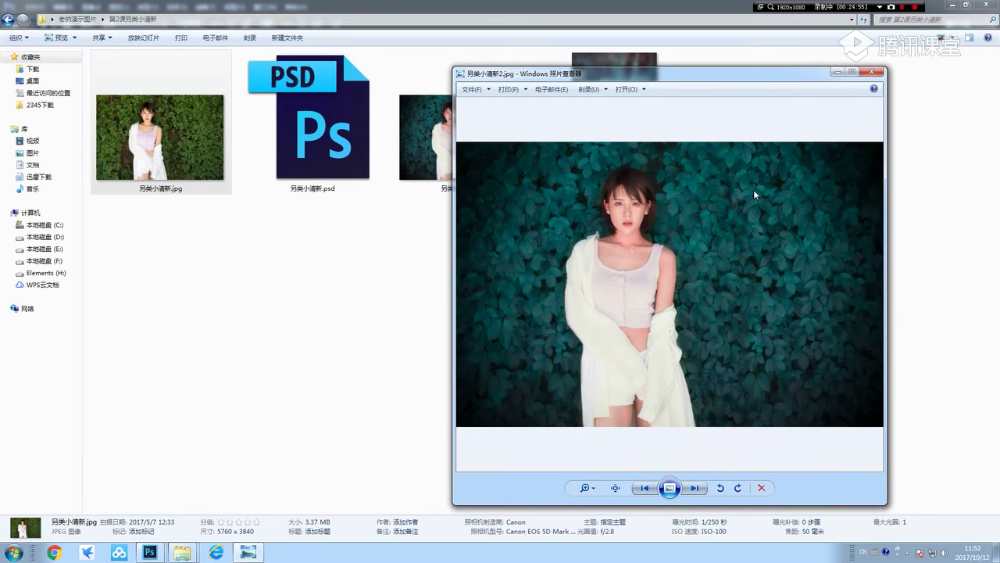
scroll(754, 189, "up", 1)
- Maximize the viewer and flip between 另类小清新.jpg and the teal 另类小清新2.jpg
double_click(591, 74)
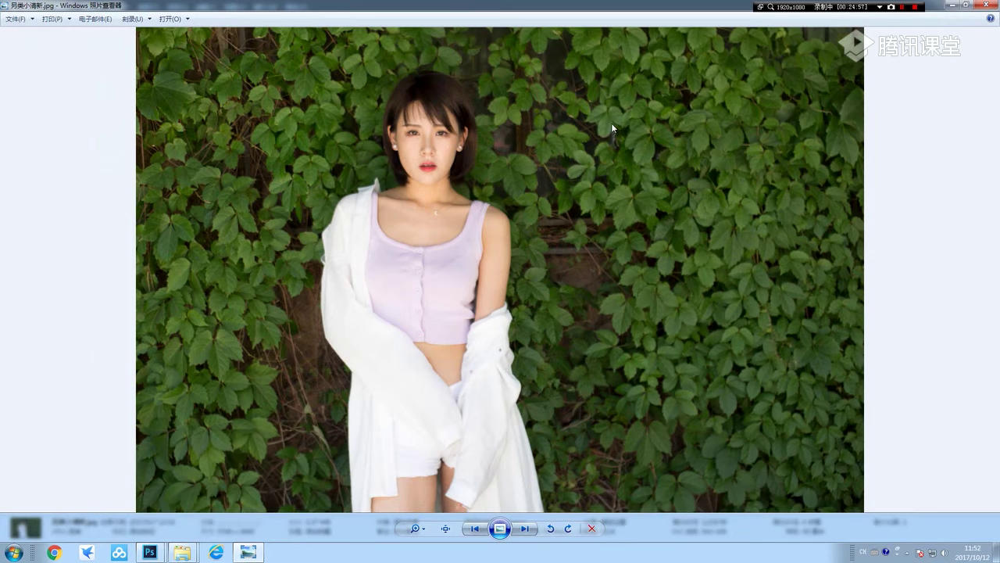
scroll(686, 214, "down", 1)
scroll(687, 214, "up", 1)
scroll(686, 214, "down", 1)
scroll(687, 215, "up", 1)
scroll(686, 214, "down", 1)
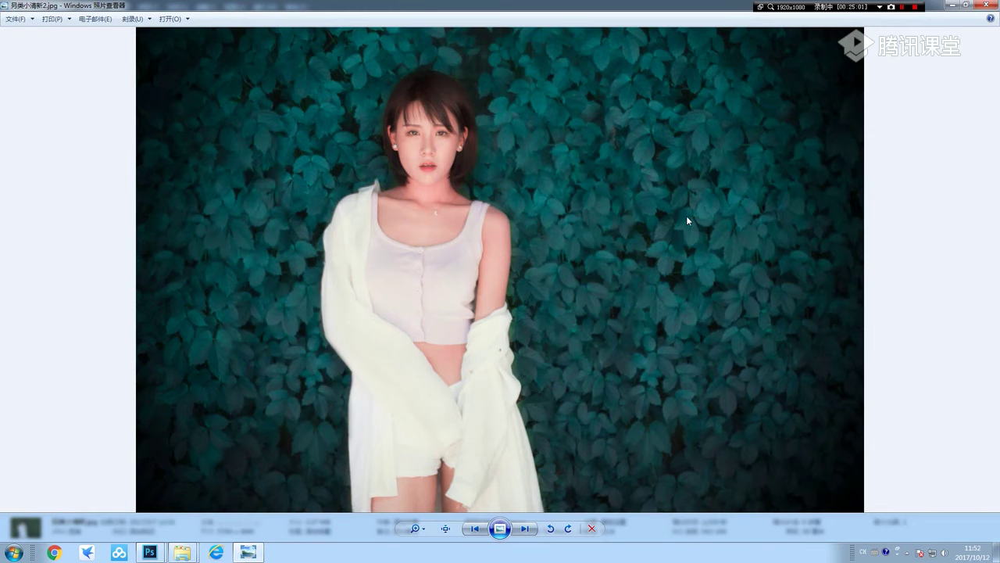
scroll(685, 212, "down", 1)
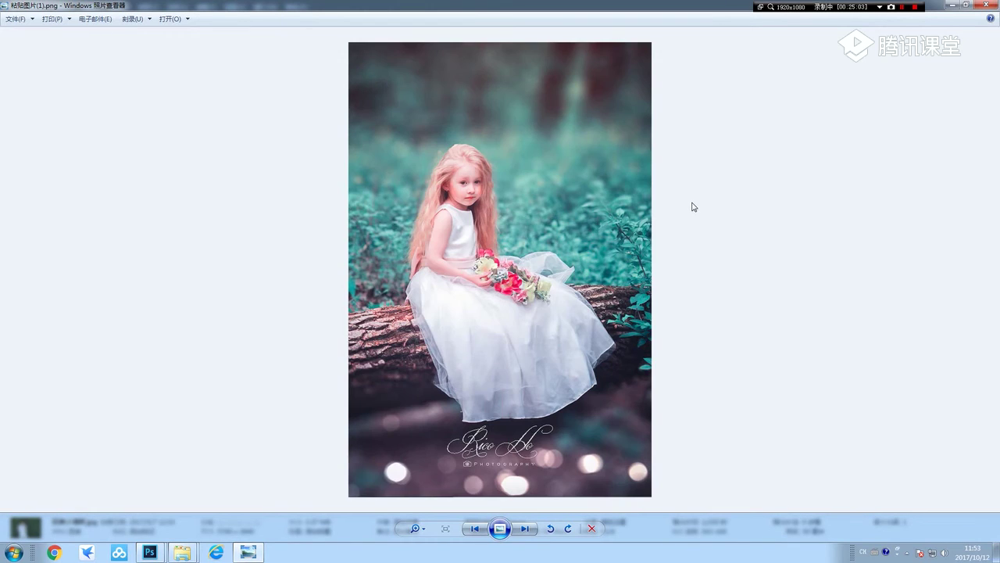
- Close the photo viewer and refresh the 第2课另类小清新 folder view
left_click(992, 8)
right_click(596, 233)
left_click(615, 272)
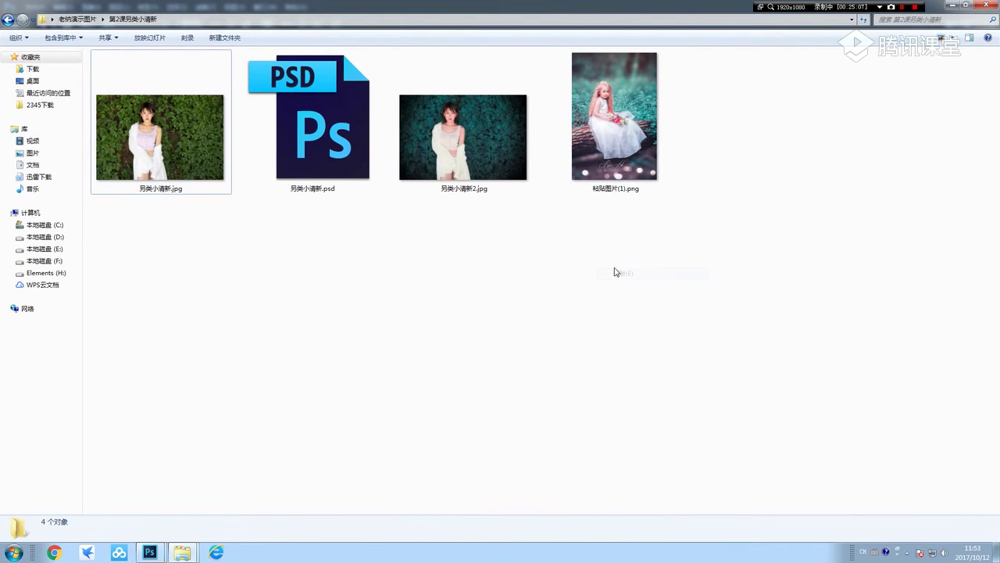